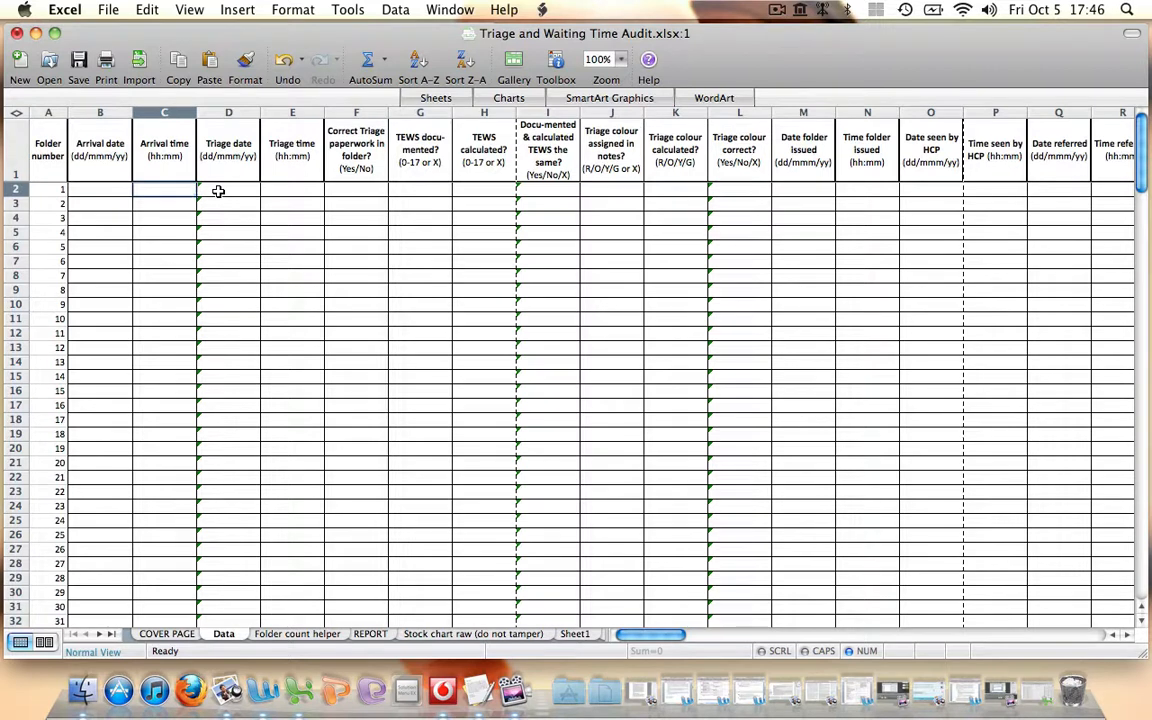
Show the formula bar and inspect folder 1's formulas for triage date, matching TEWS and correct triage colour
{"action": "left_click", "coordinate": [218, 191]}
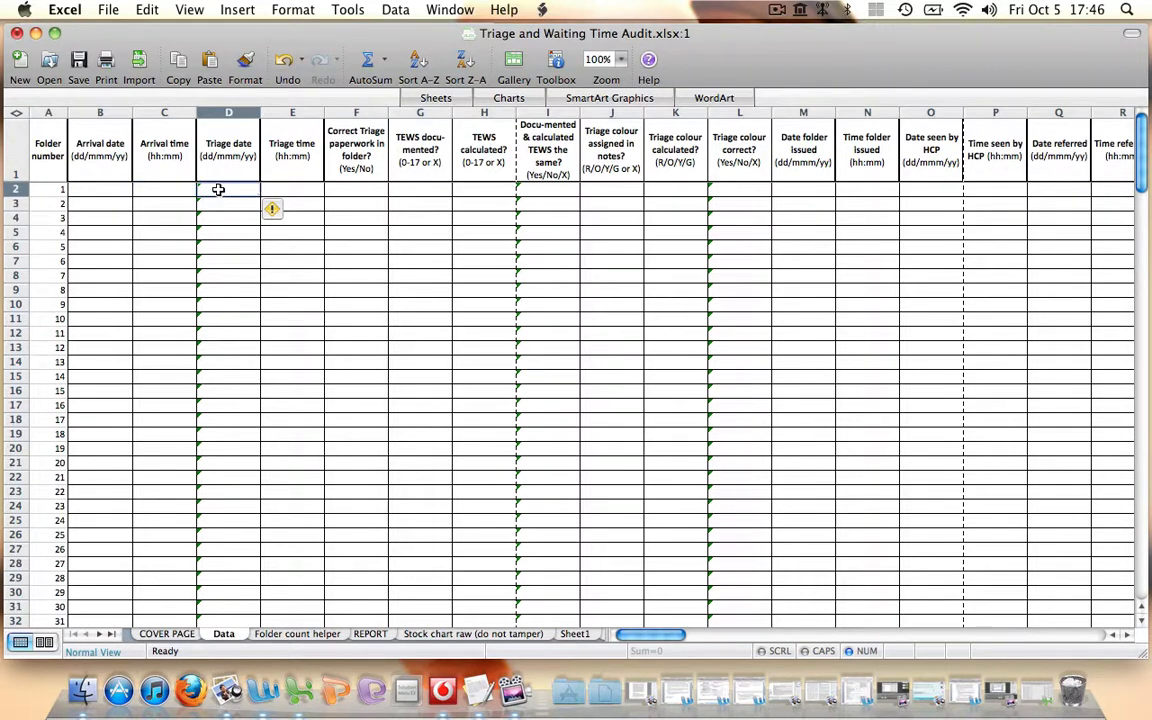
{"action": "left_click", "coordinate": [189, 10]}
{"action": "left_click", "coordinate": [204, 323]}
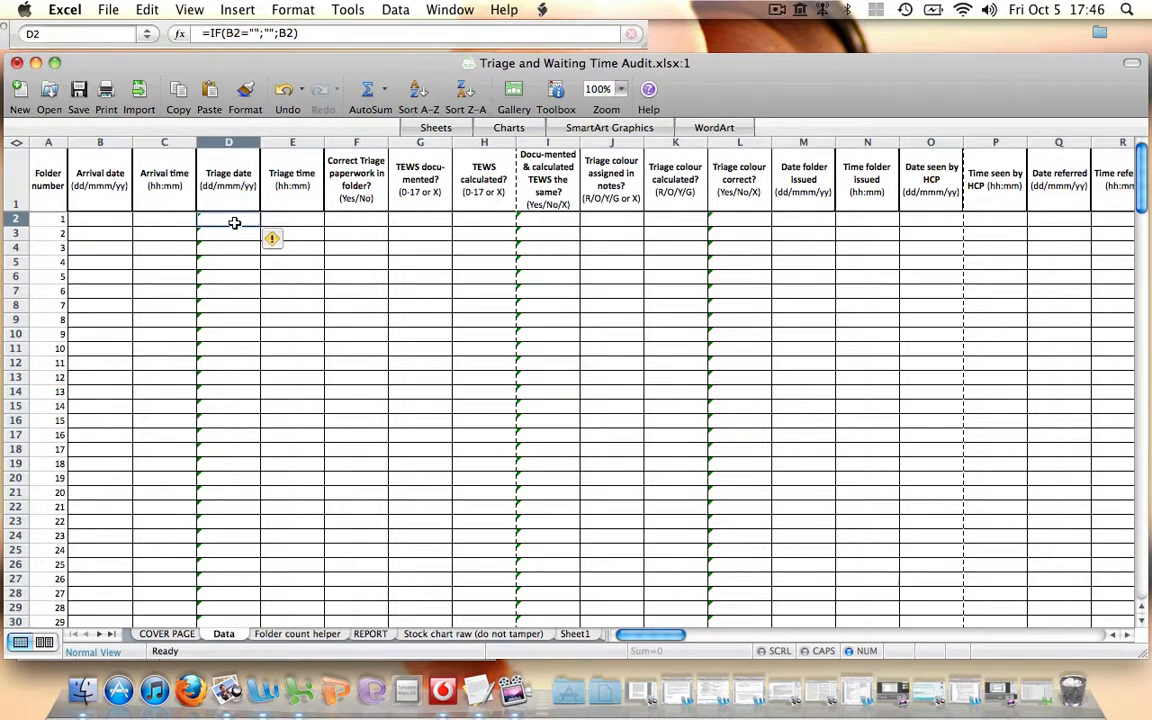
{"action": "left_click", "coordinate": [537, 219]}
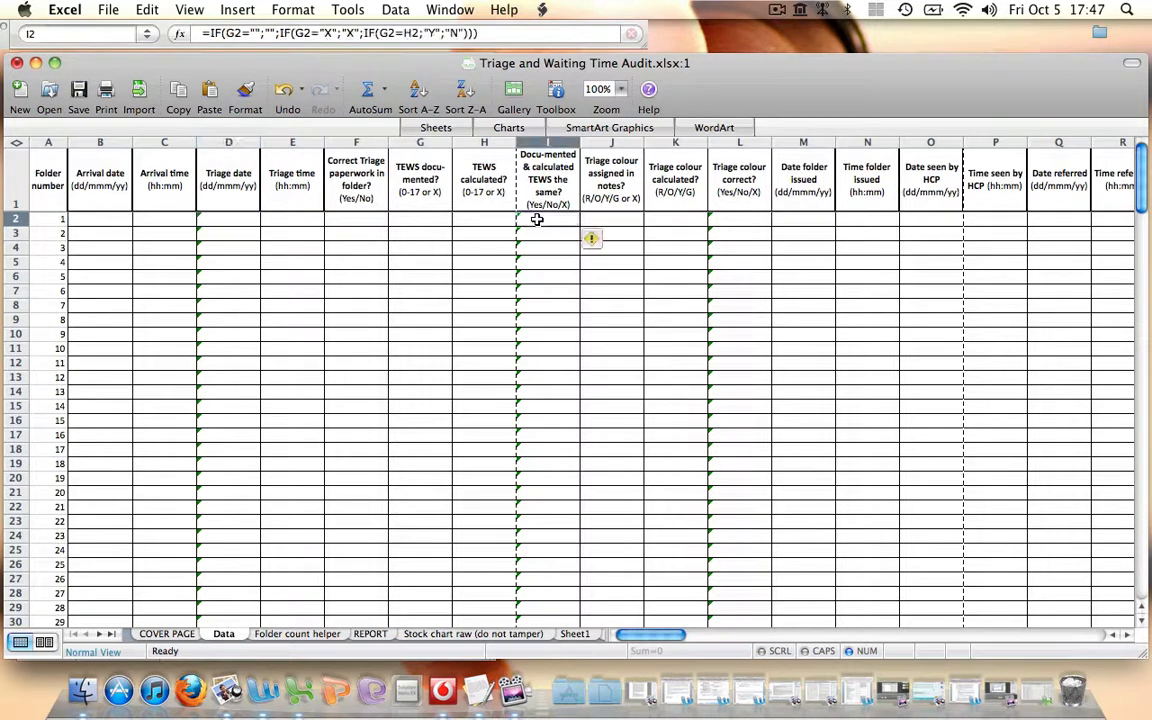
{"action": "left_click", "coordinate": [732, 221]}
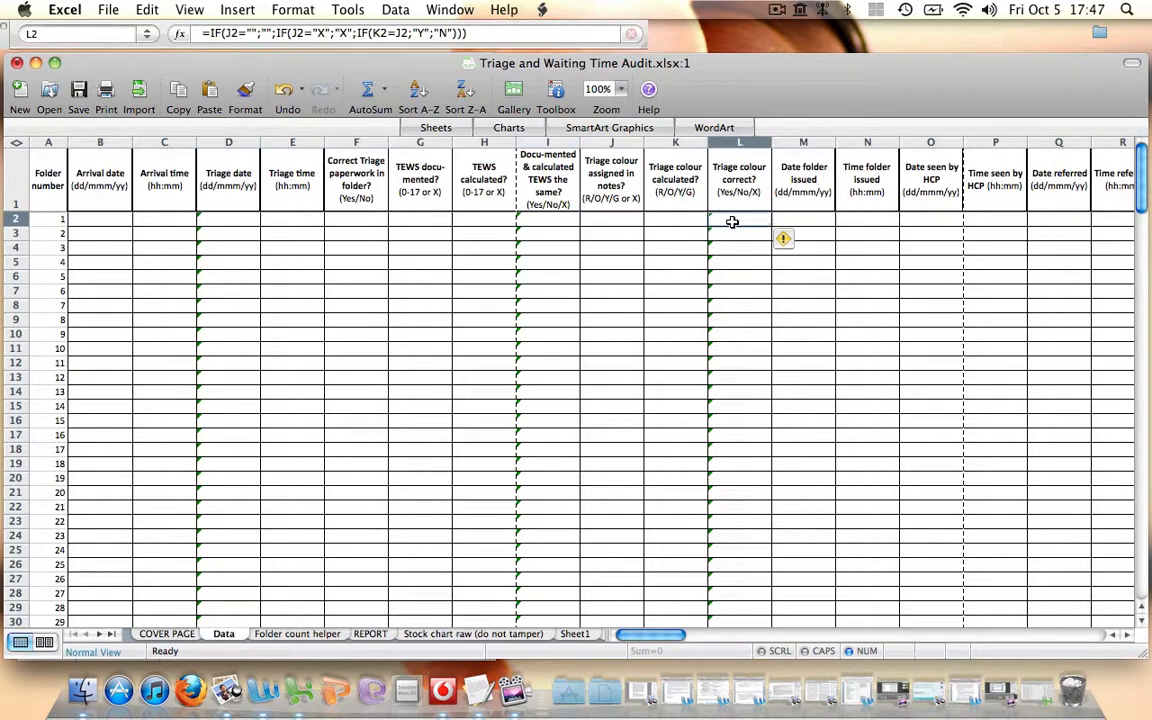
Enter 5 Oct 12 as folder 1's arrival date and 12:00 as its arrival time
{"action": "left_click", "coordinate": [100, 220]}
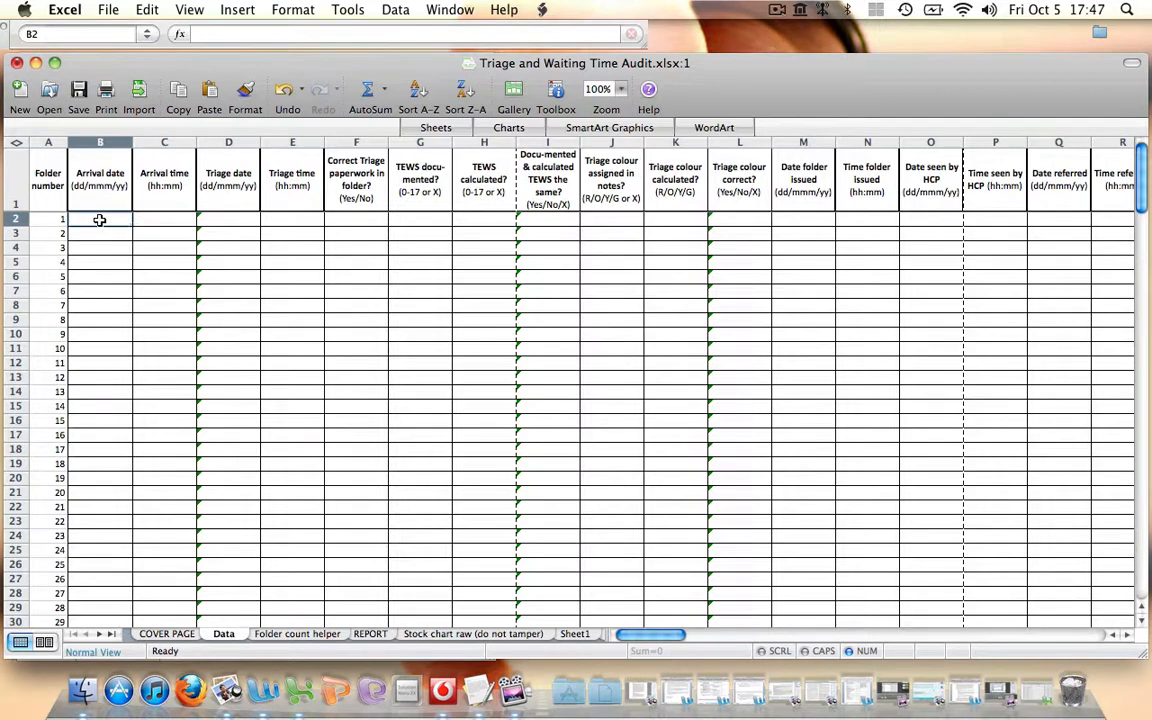
{"action": "type", "text": "5 oct 12"}
{"action": "key", "text": "Tab"}
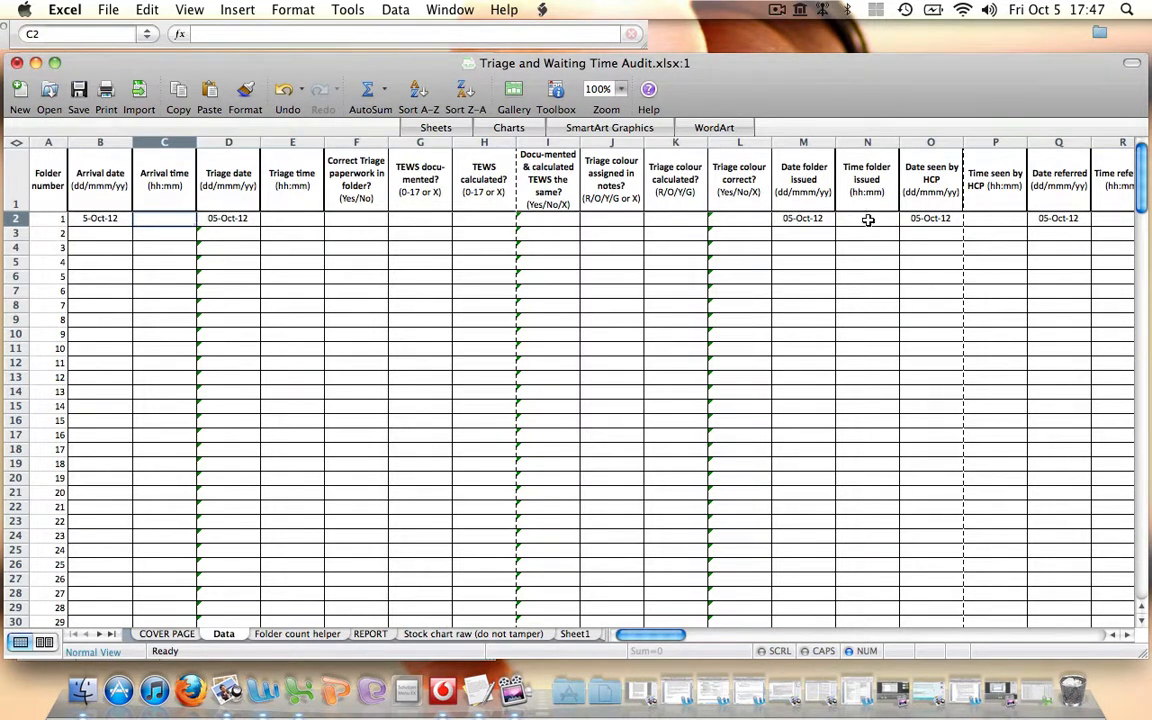
{"action": "scroll", "coordinate": [866, 273], "scroll_direction": "right", "scroll_amount": 4}
{"action": "left_click", "coordinate": [866, 273]}
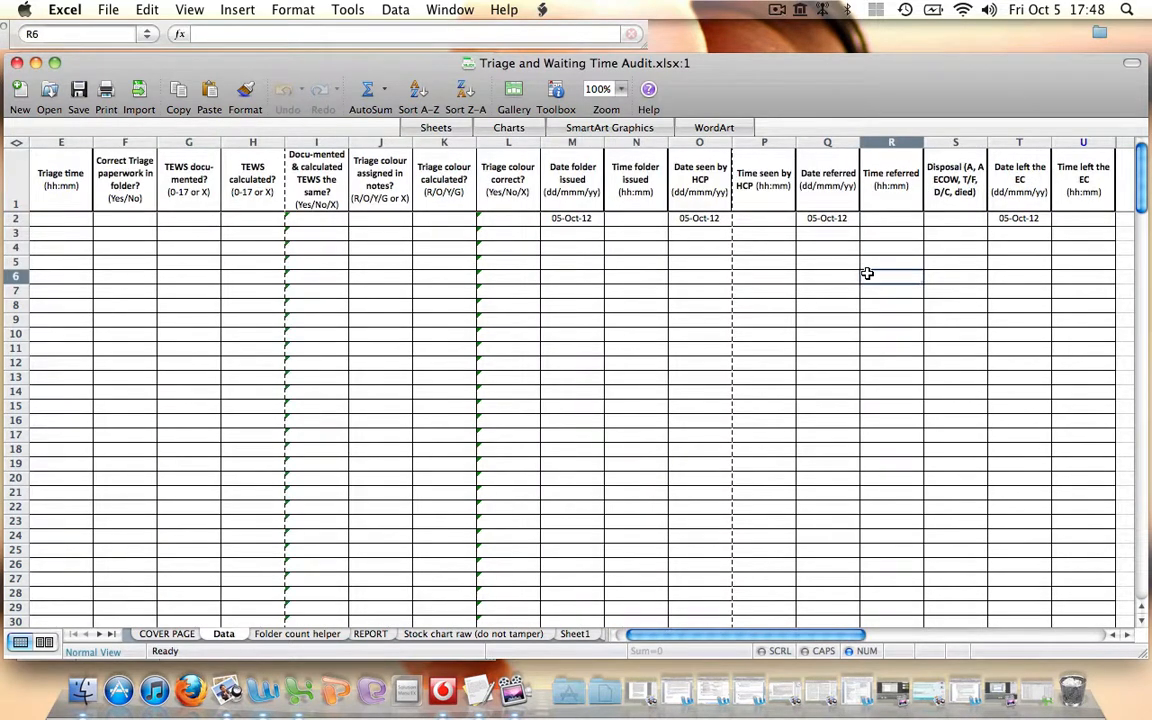
{"action": "scroll", "coordinate": [866, 273], "scroll_direction": "right", "scroll_amount": 2}
{"action": "scroll", "coordinate": [866, 273], "scroll_direction": "left", "scroll_amount": 6}
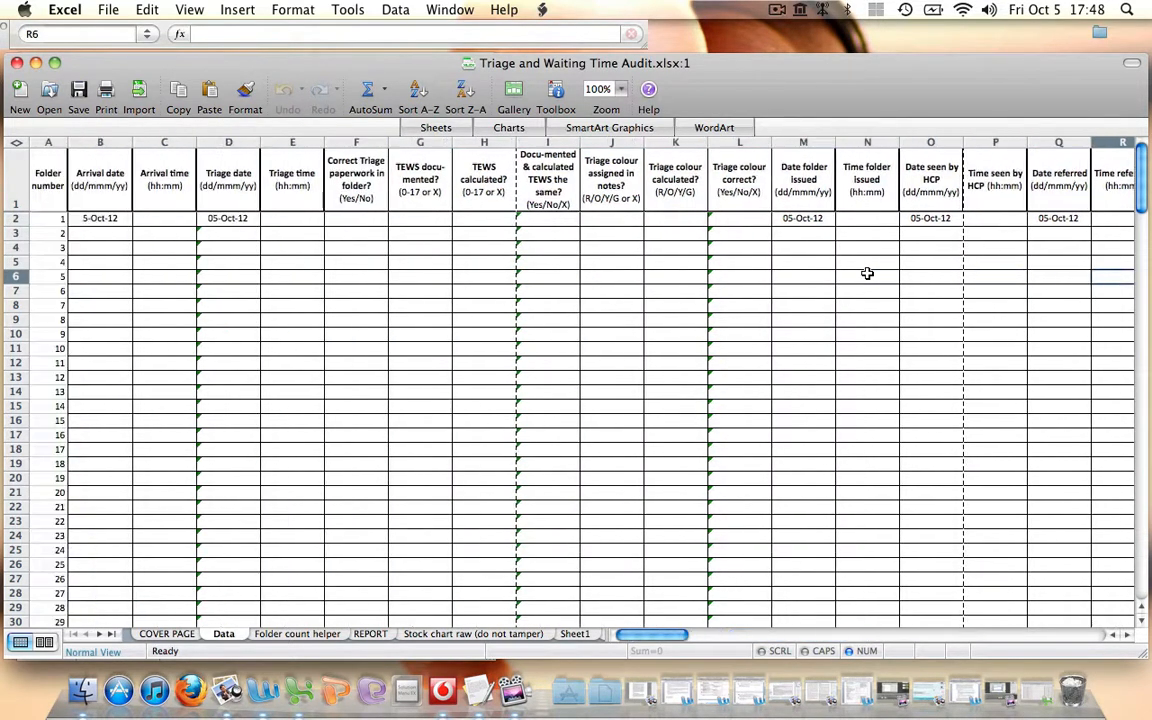
{"action": "left_click", "coordinate": [119, 219]}
{"action": "left_click", "coordinate": [171, 219]}
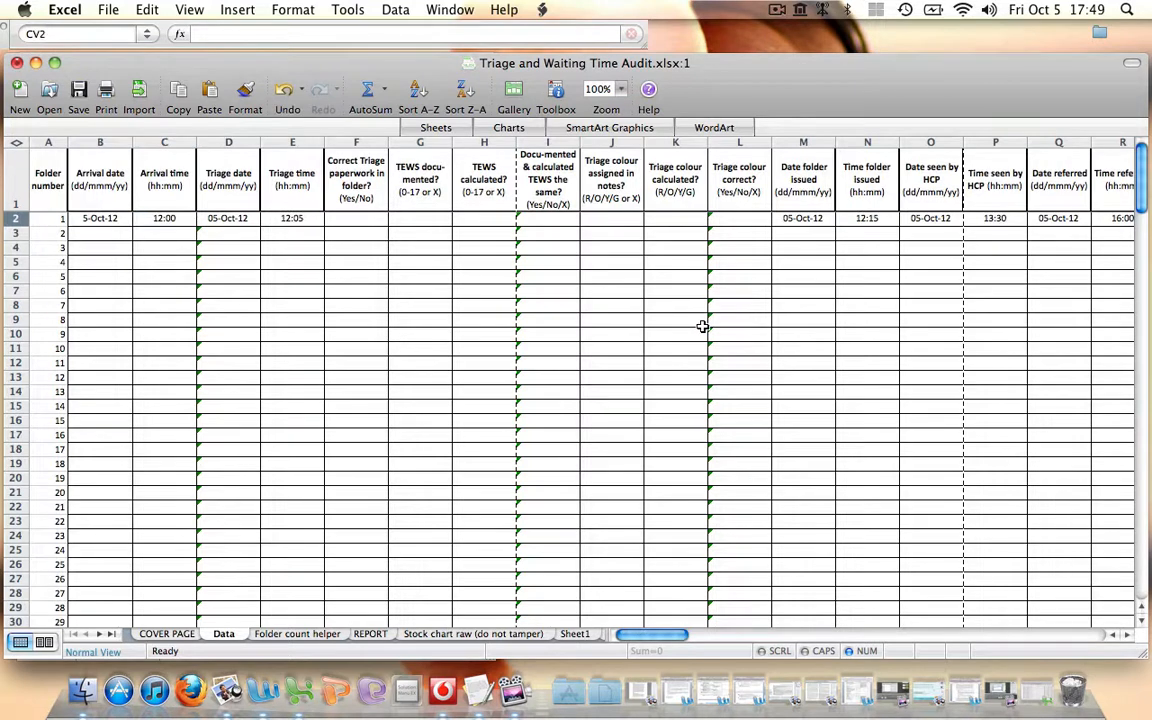
Enter 5 Oct as folder 2's arrival date and 23:00 as its arrival time
{"action": "left_click", "coordinate": [108, 235]}
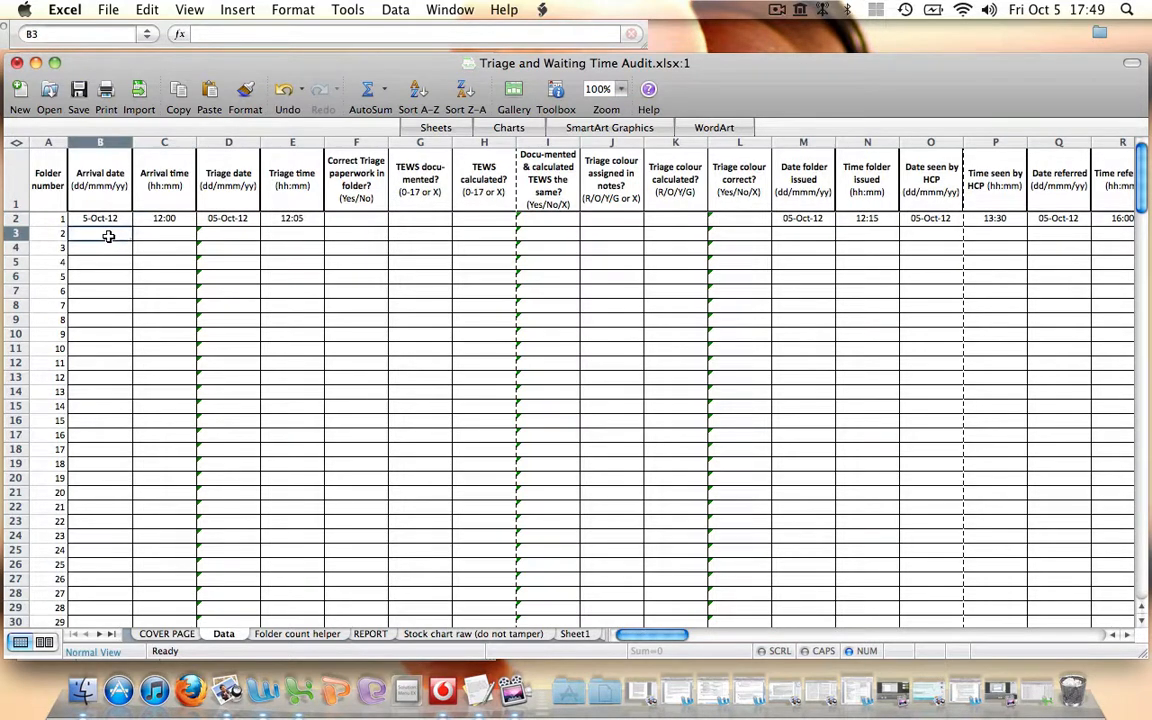
{"action": "type", "text": "5-Oct"}
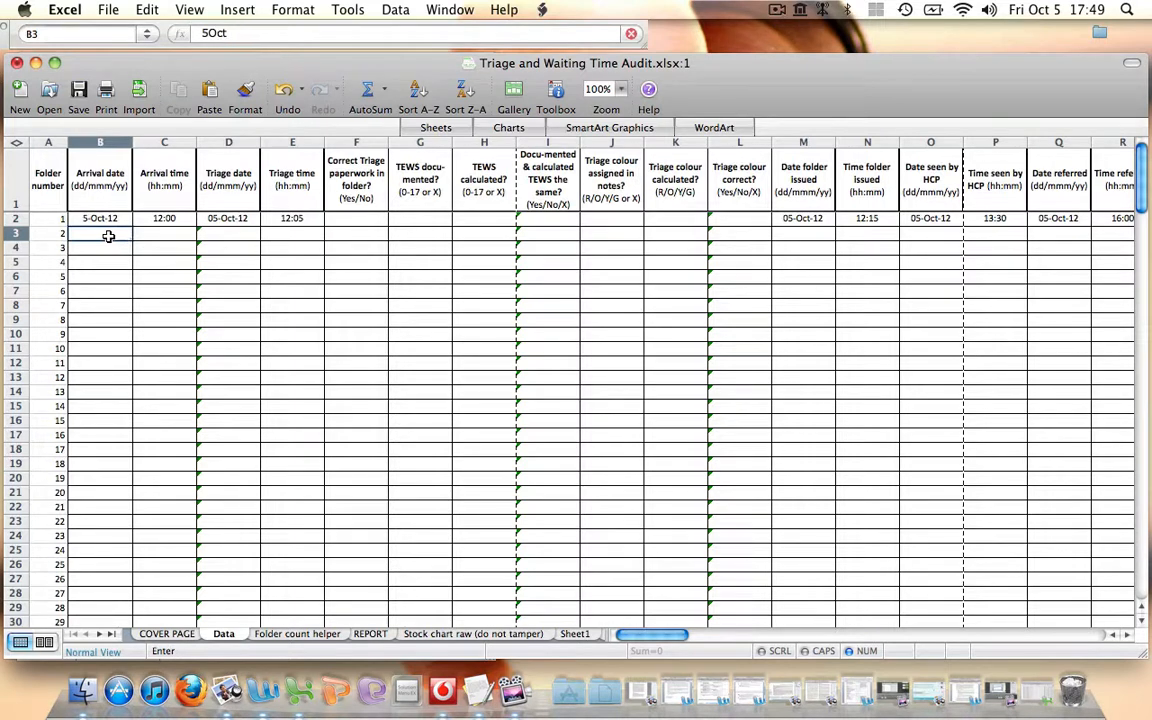
{"action": "key", "text": "Tab"}
{"action": "type", "text": "23:00"}
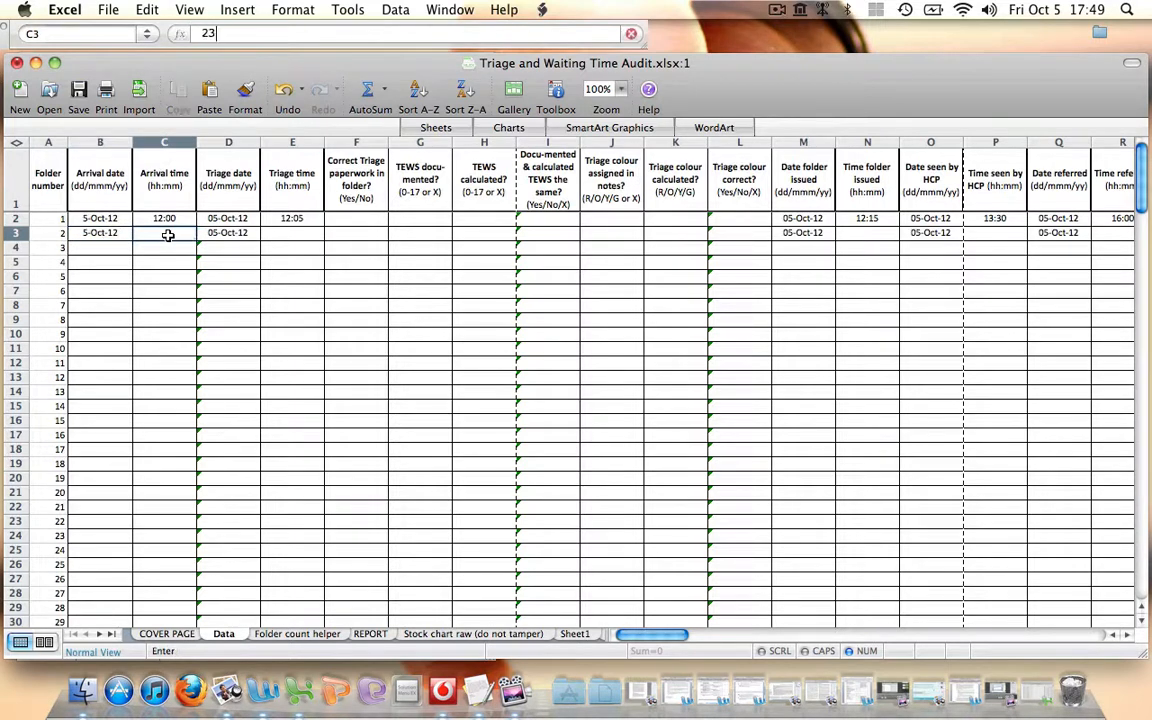
{"action": "key", "text": "Tab"}
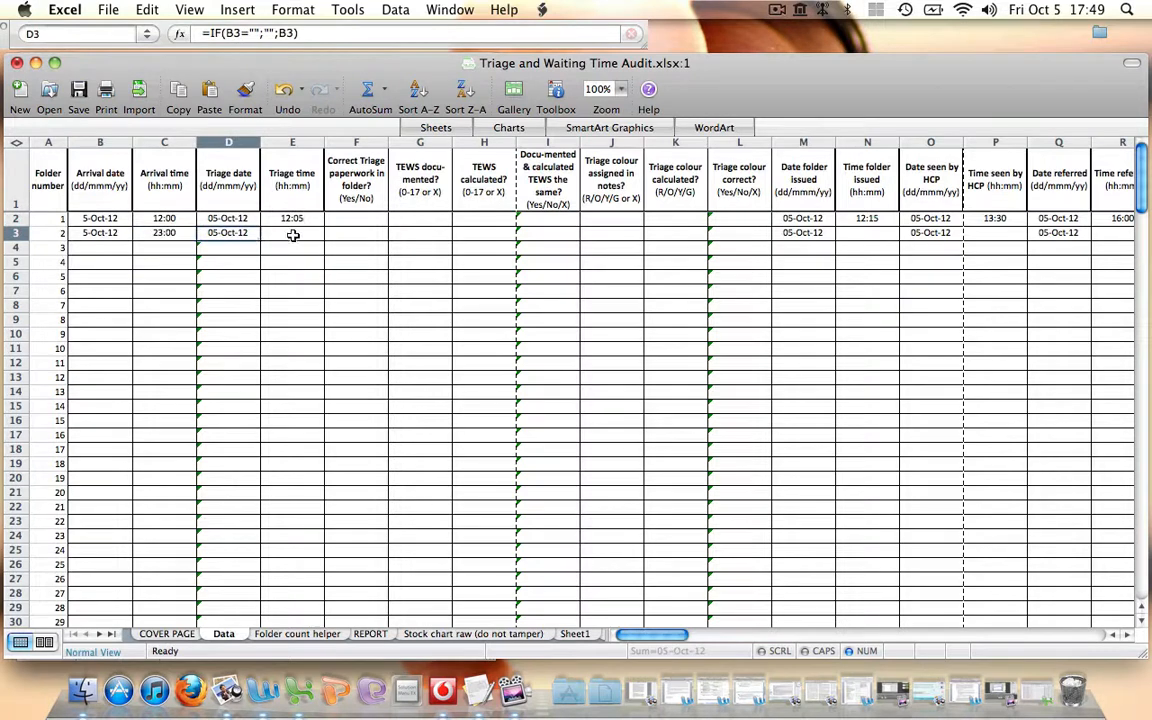
Enter 23:30 as both the triage time and the folder issued time for folder 2
{"action": "left_click", "coordinate": [292, 235]}
{"action": "type", "text": "23:30"}
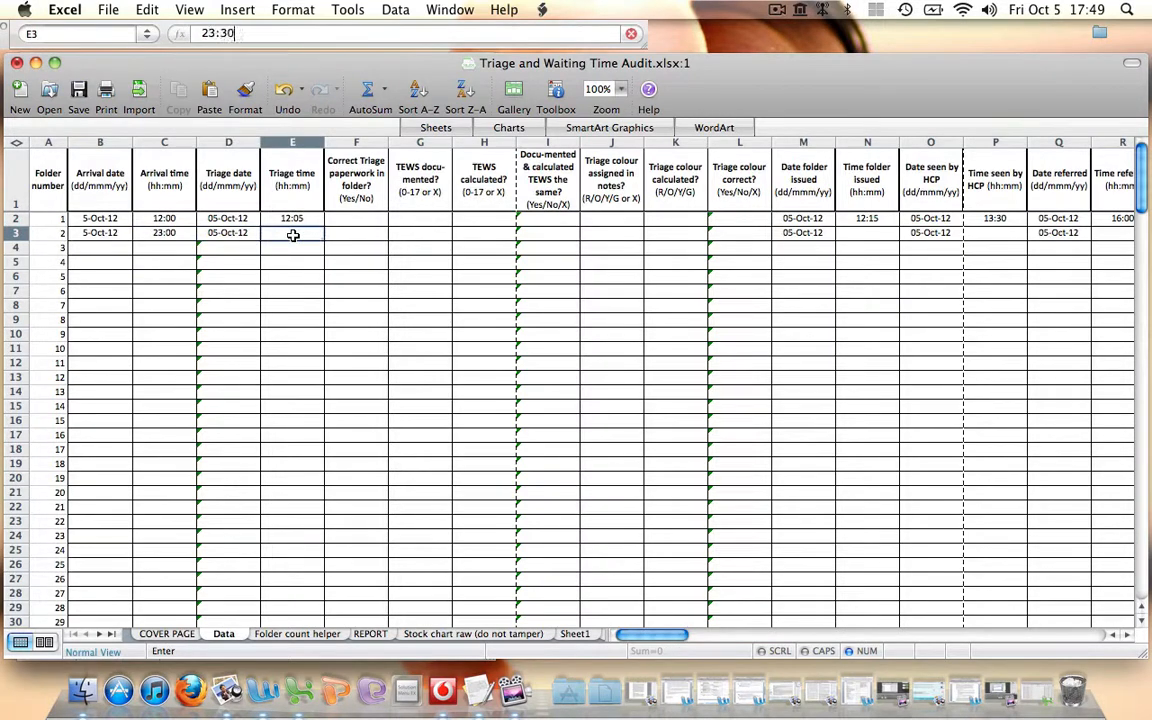
{"action": "key", "text": "Tab"}
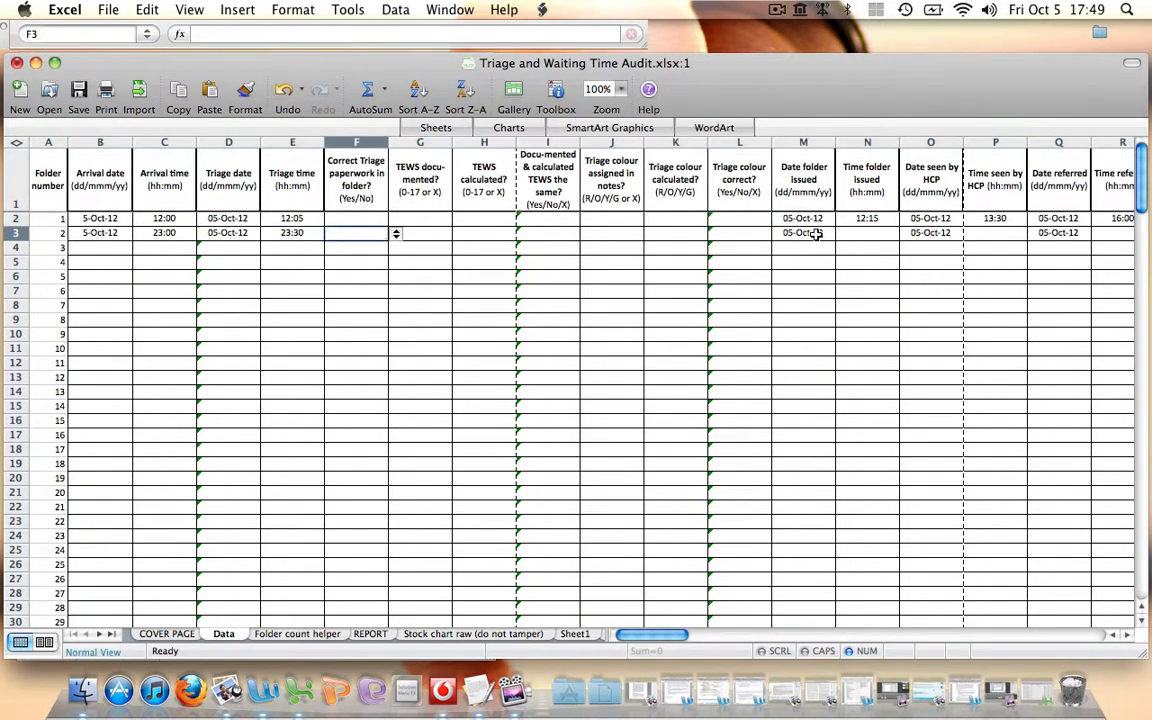
{"action": "left_click", "coordinate": [851, 231]}
{"action": "type", "text": "23:30"}
{"action": "key", "text": "Tab"}
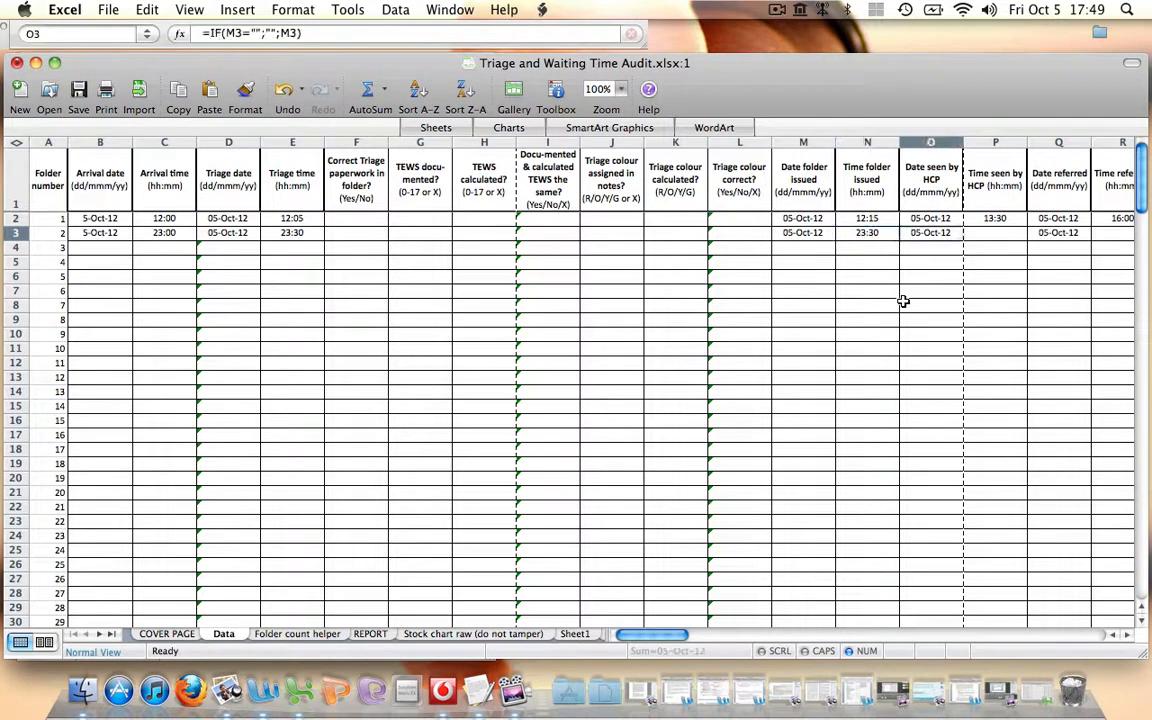
Enter 00:30 as folder 2's time seen by HCP and change its date seen by HCP to 6 Oct 12
{"action": "scroll", "coordinate": [903, 301], "scroll_direction": "right", "scroll_amount": 5}
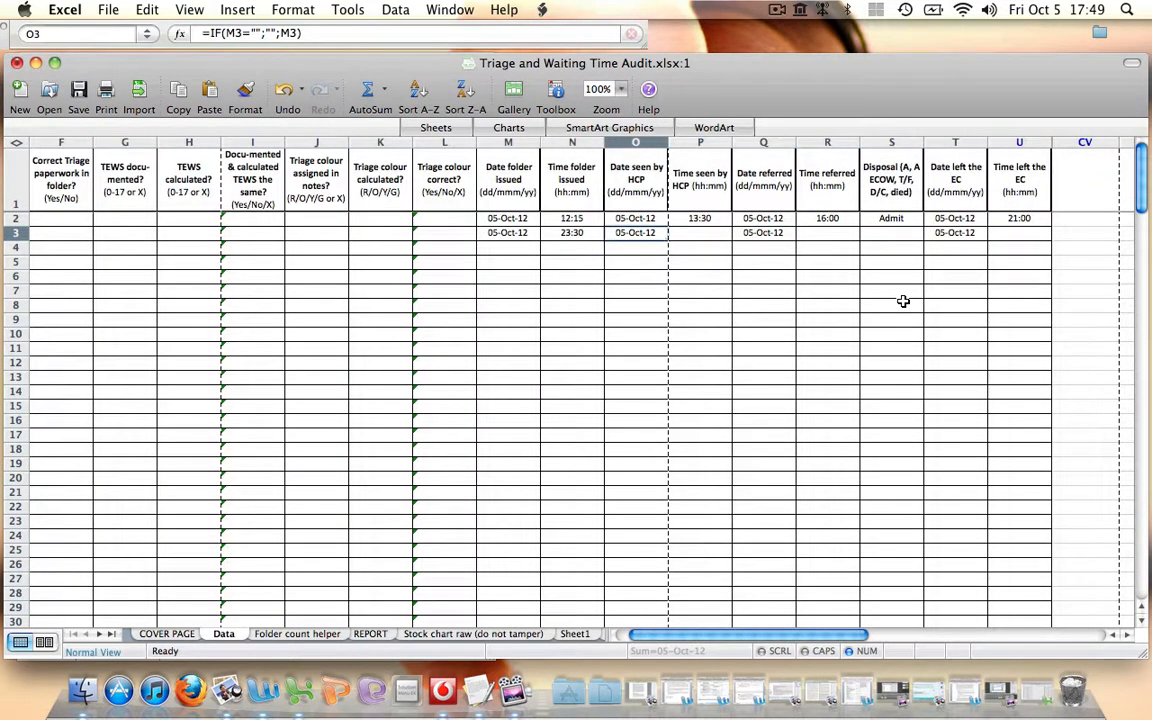
{"action": "left_click", "coordinate": [704, 233]}
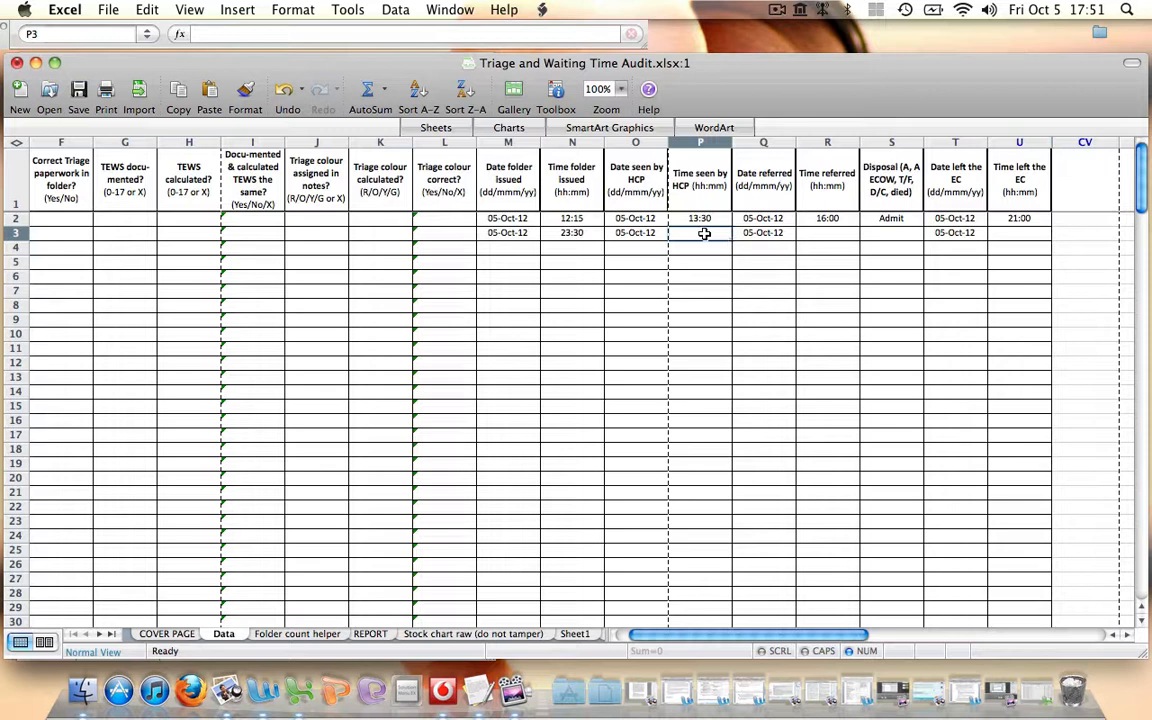
{"action": "type", "text": "00:30"}
{"action": "key", "text": "Tab"}
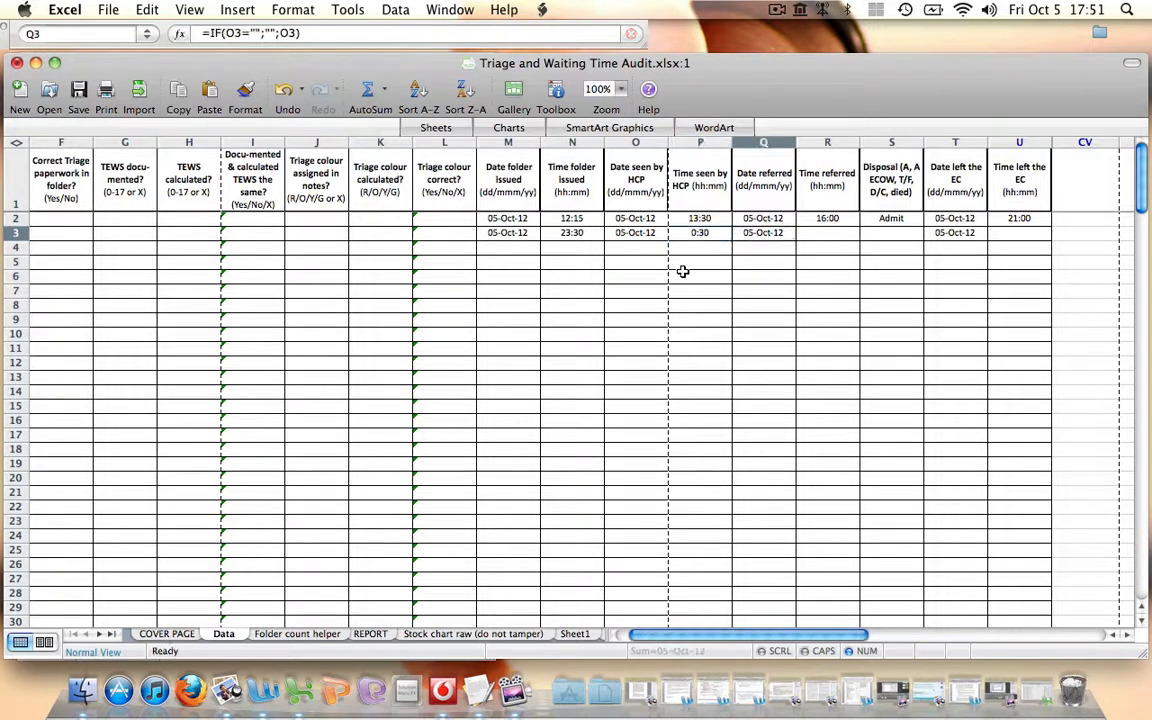
{"action": "left_click", "coordinate": [636, 233]}
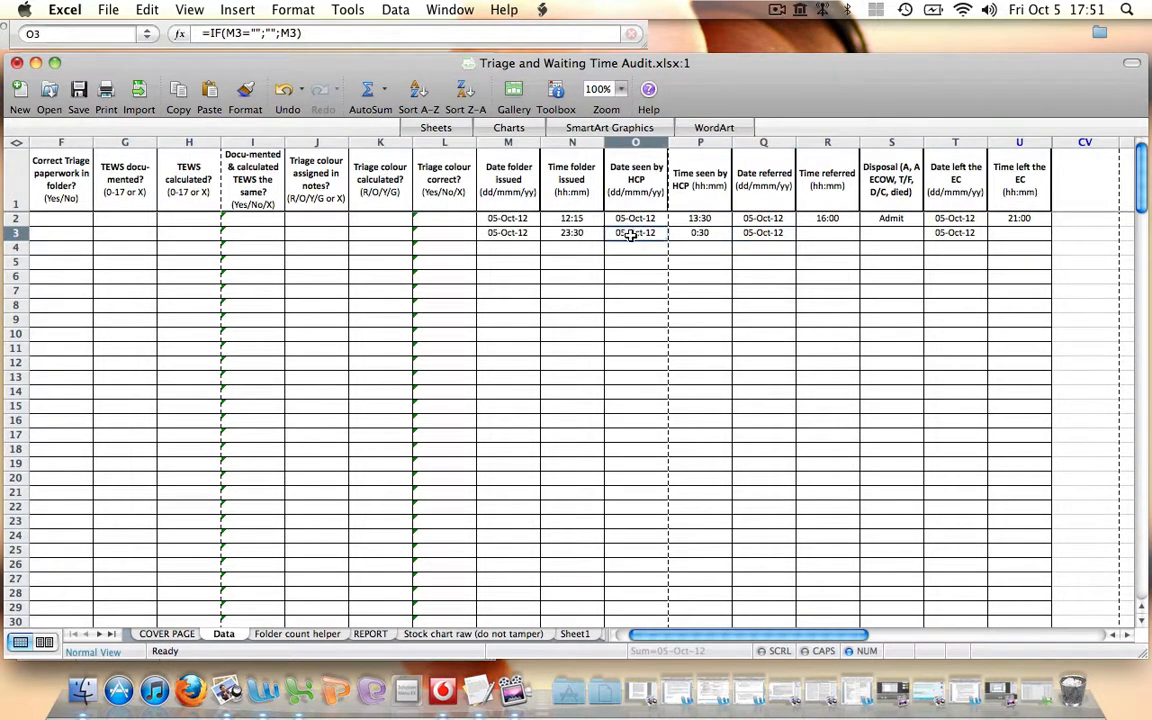
{"action": "type", "text": "6 Oct 12"}
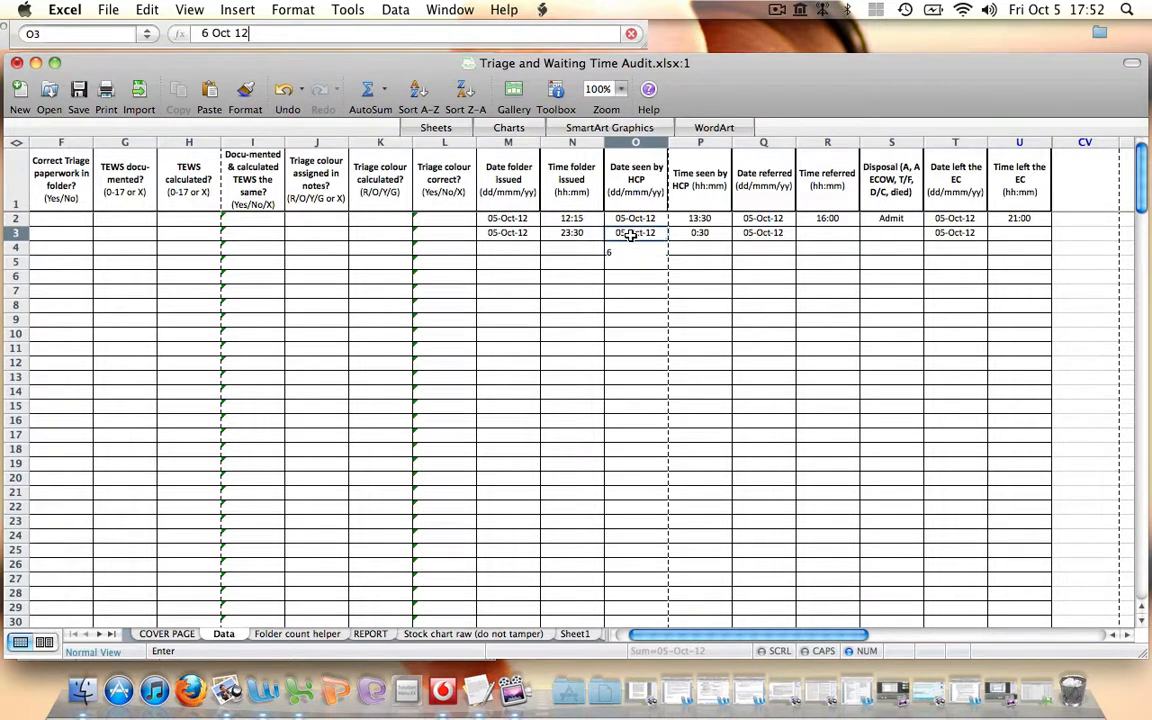
{"action": "key", "text": "Tab"}
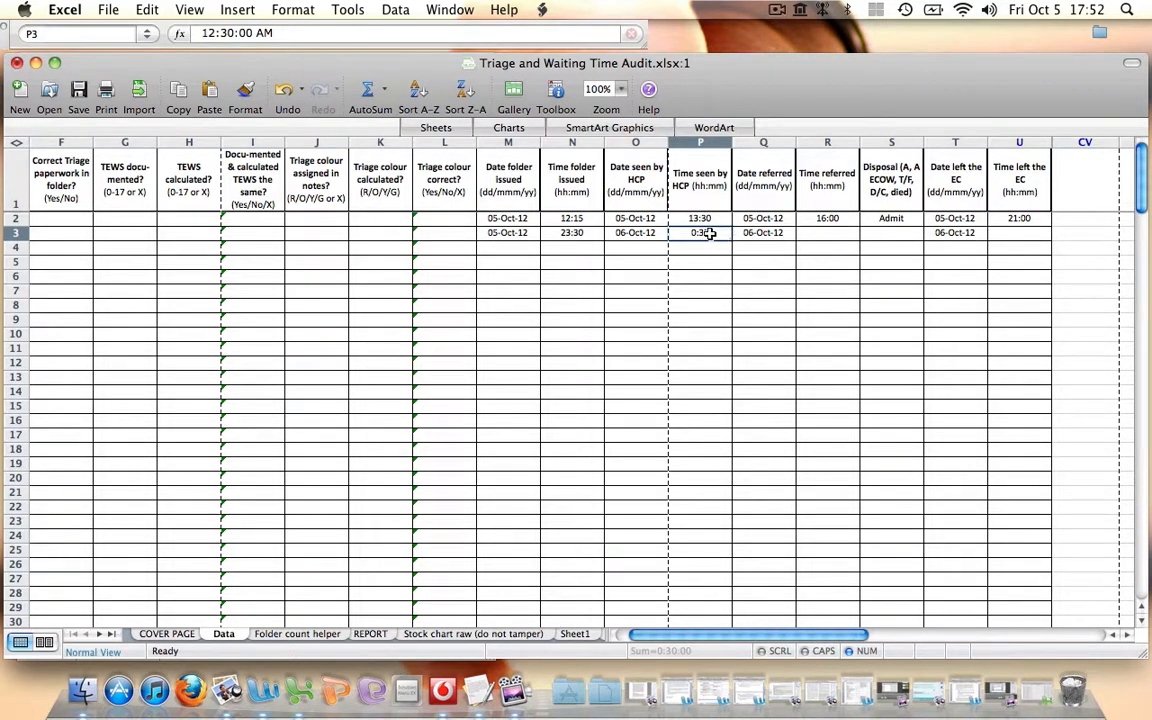
Enter 01:00 as folder 2's time left the EC and change its date left the EC to 7 Oct
{"action": "left_click", "coordinate": [1018, 233]}
{"action": "type", "text": "01:00"}
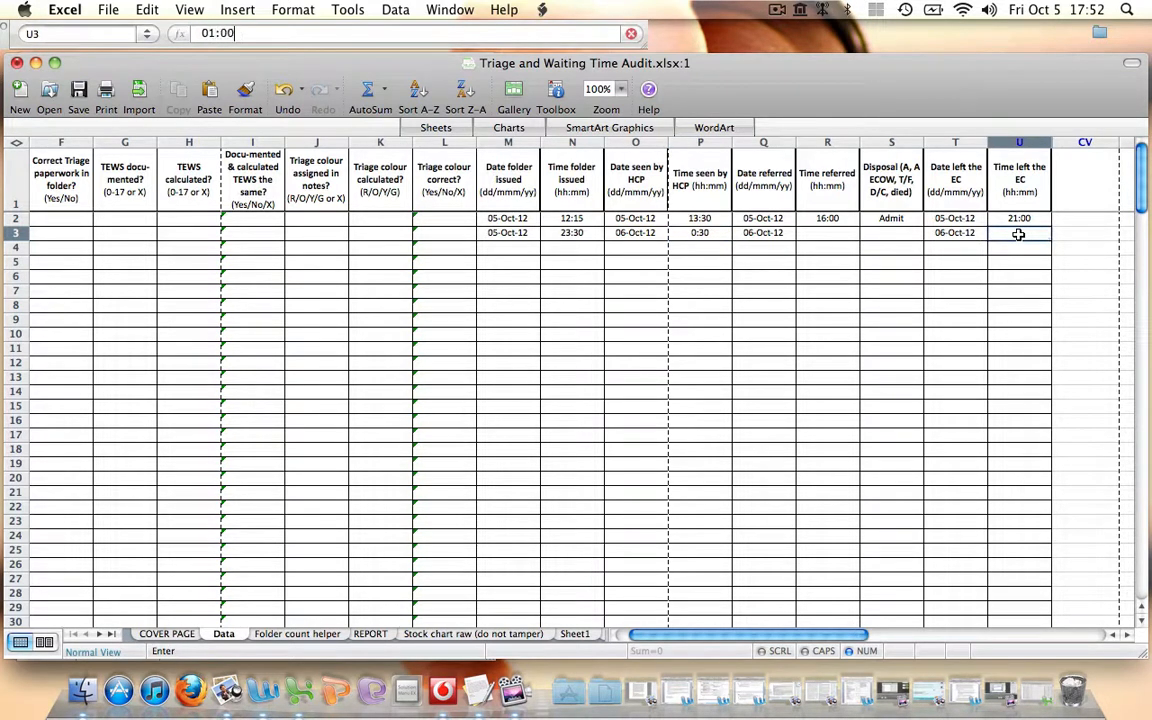
{"action": "key", "text": "Tab"}
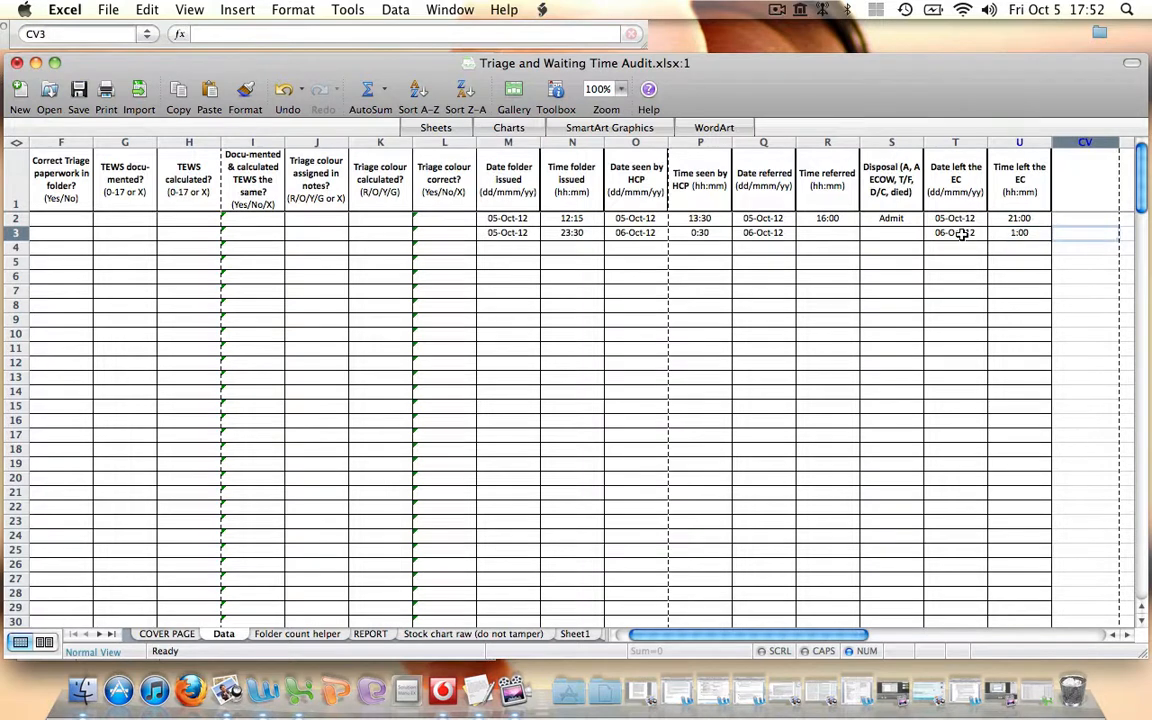
{"action": "left_click", "coordinate": [958, 233]}
{"action": "type", "text": "7 Oct"}
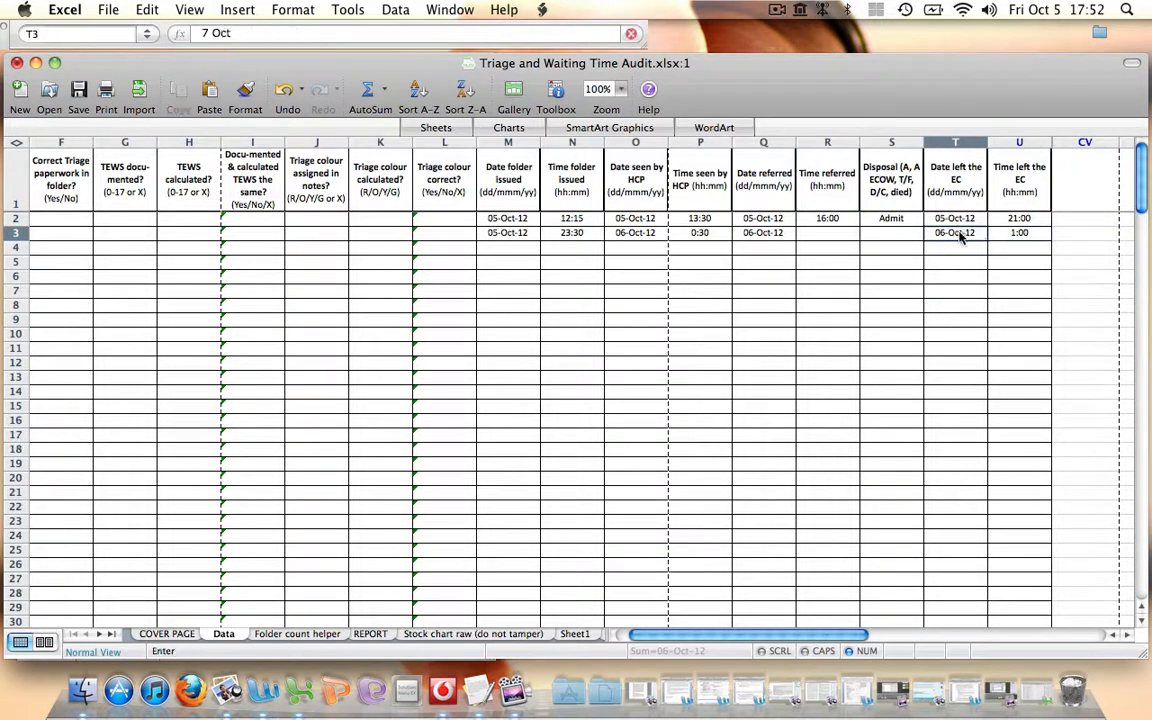
{"action": "key", "text": "Tab"}
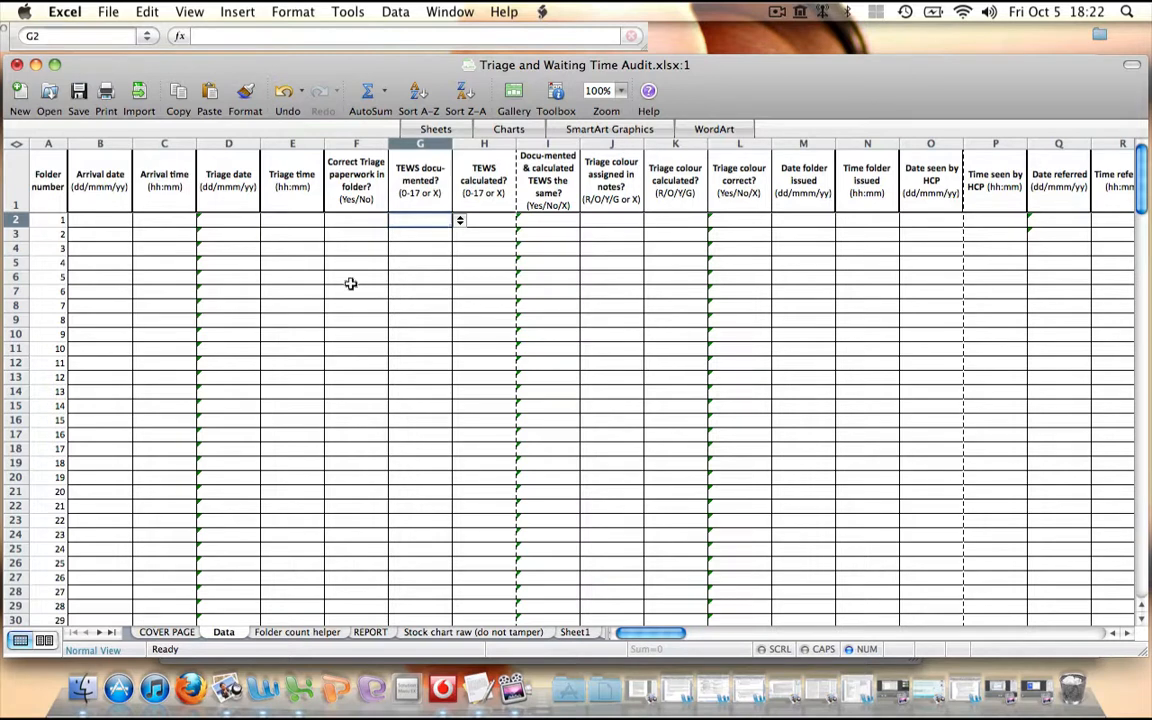
Enter 12 Oct 12 as folder 1's arrival date and 15:00 as its arrival time
{"action": "left_click", "coordinate": [107, 220]}
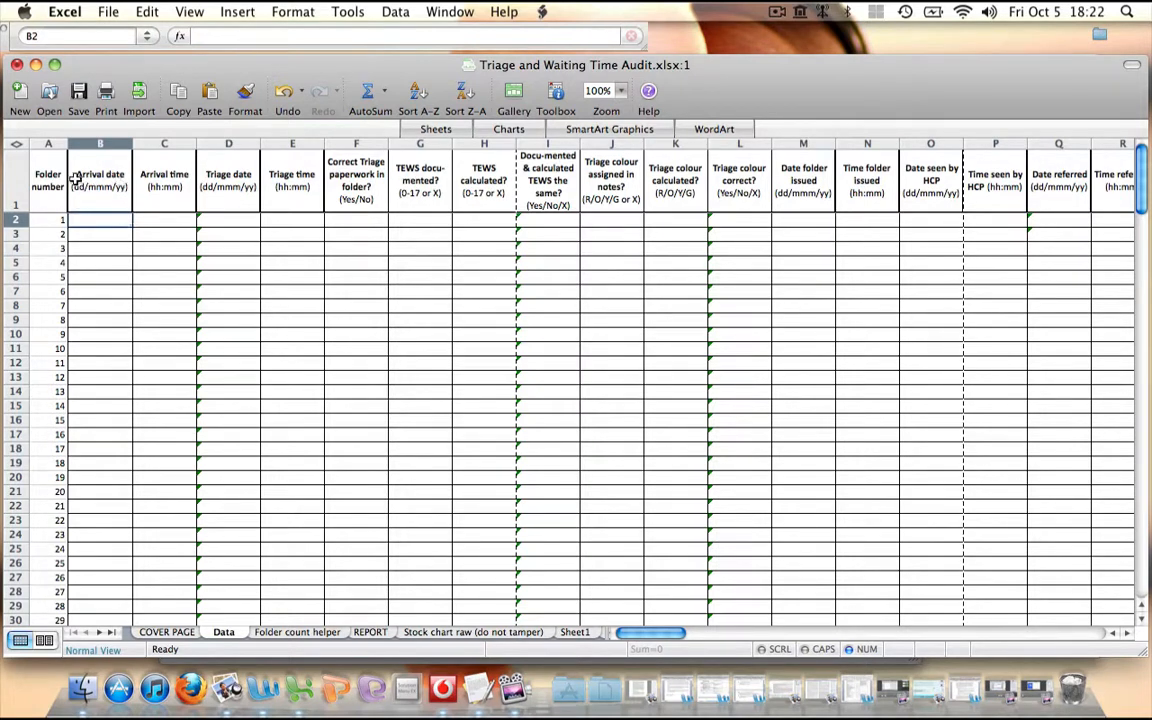
{"action": "type", "text": "12"}
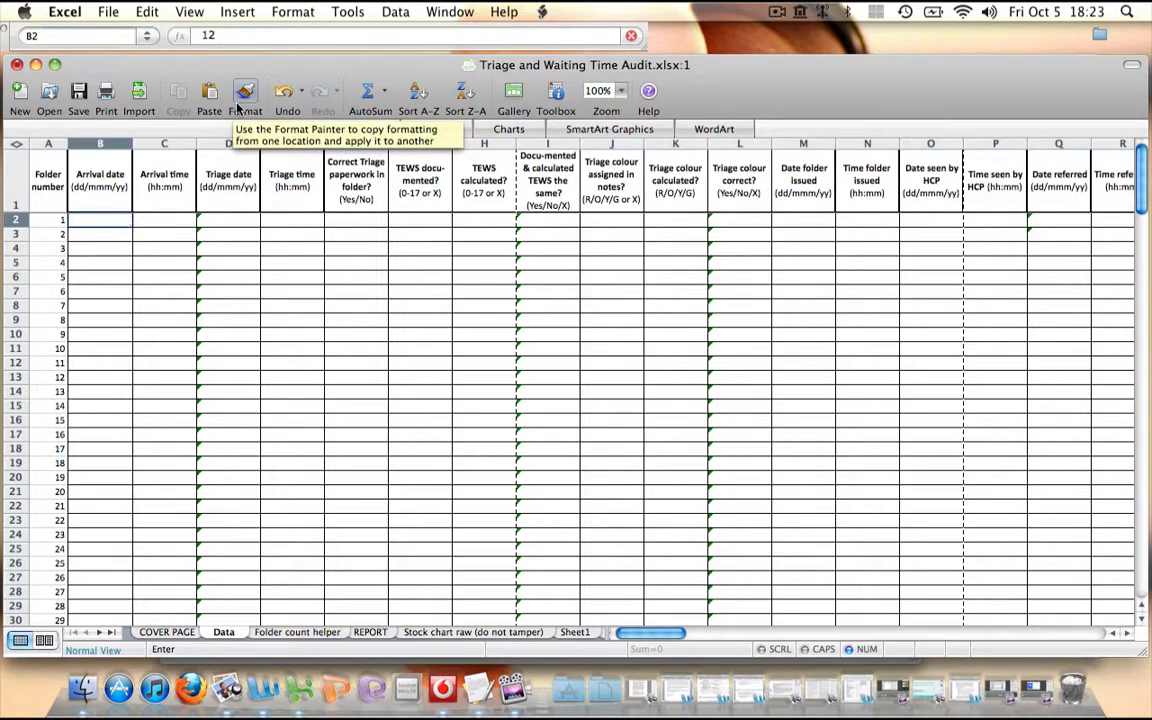
{"action": "type", "text": "Oct 12"}
{"action": "key", "text": "Tab"}
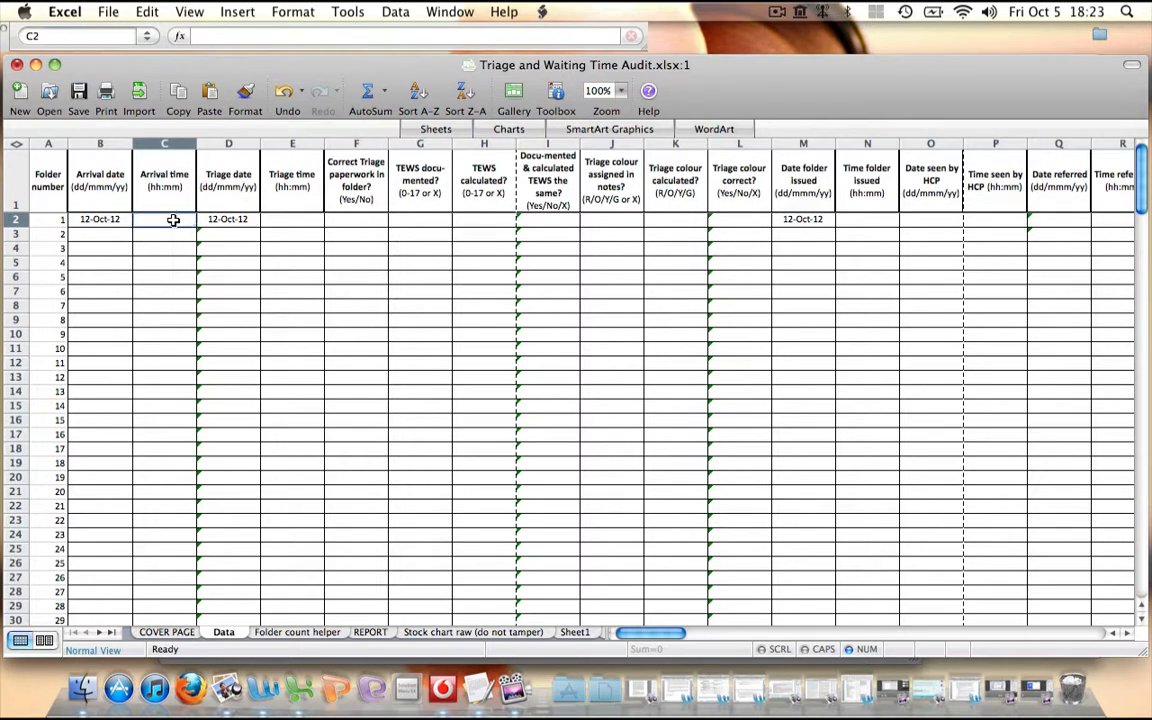
{"action": "type", "text": "15:00"}
{"action": "key", "text": "Tab"}
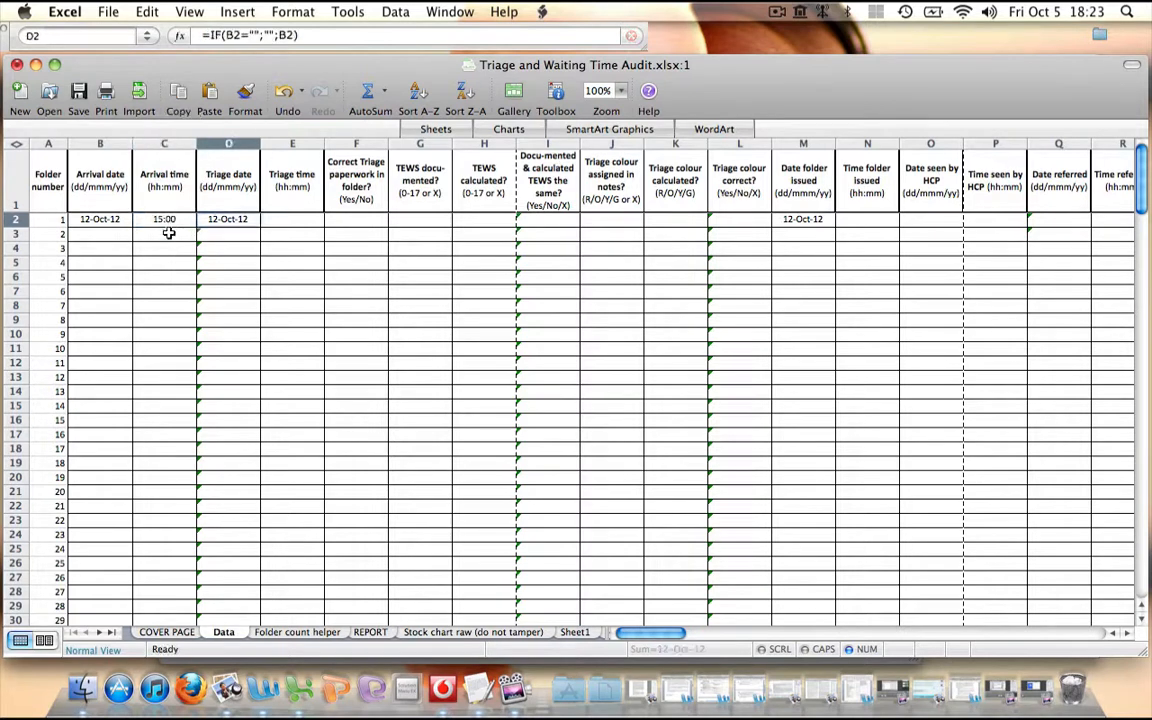
Replace folder 1's arrival date and arrival time with X
{"action": "left_click", "coordinate": [160, 219]}
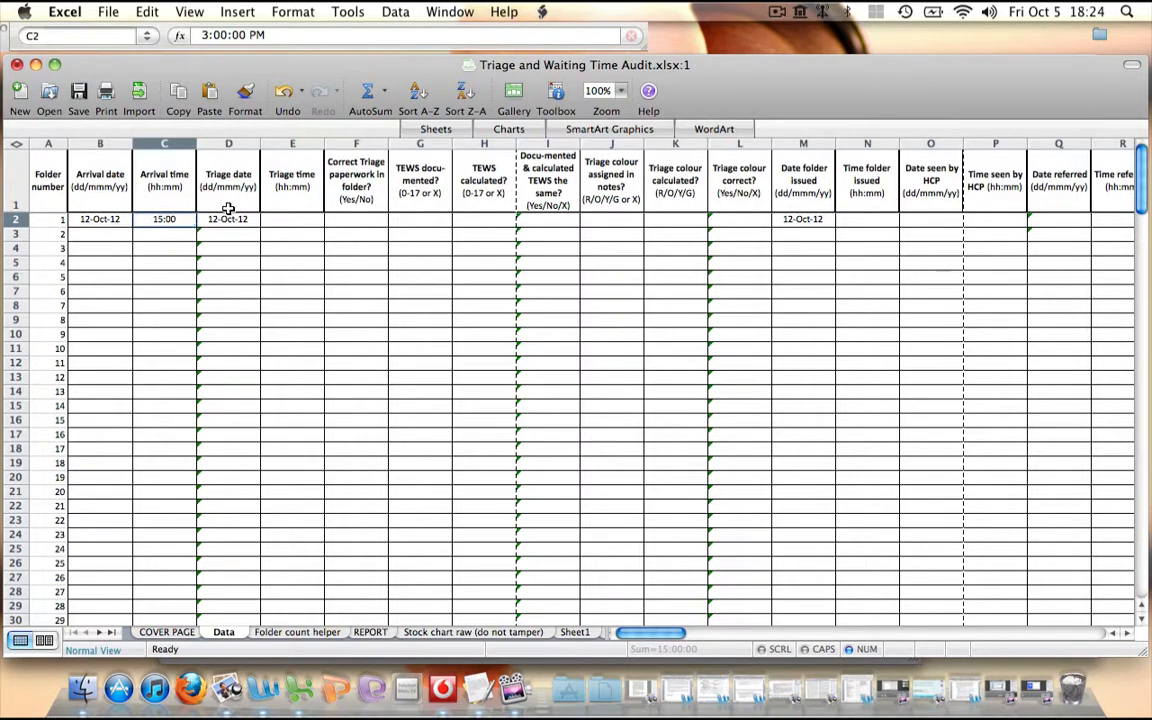
{"action": "left_click", "coordinate": [107, 220]}
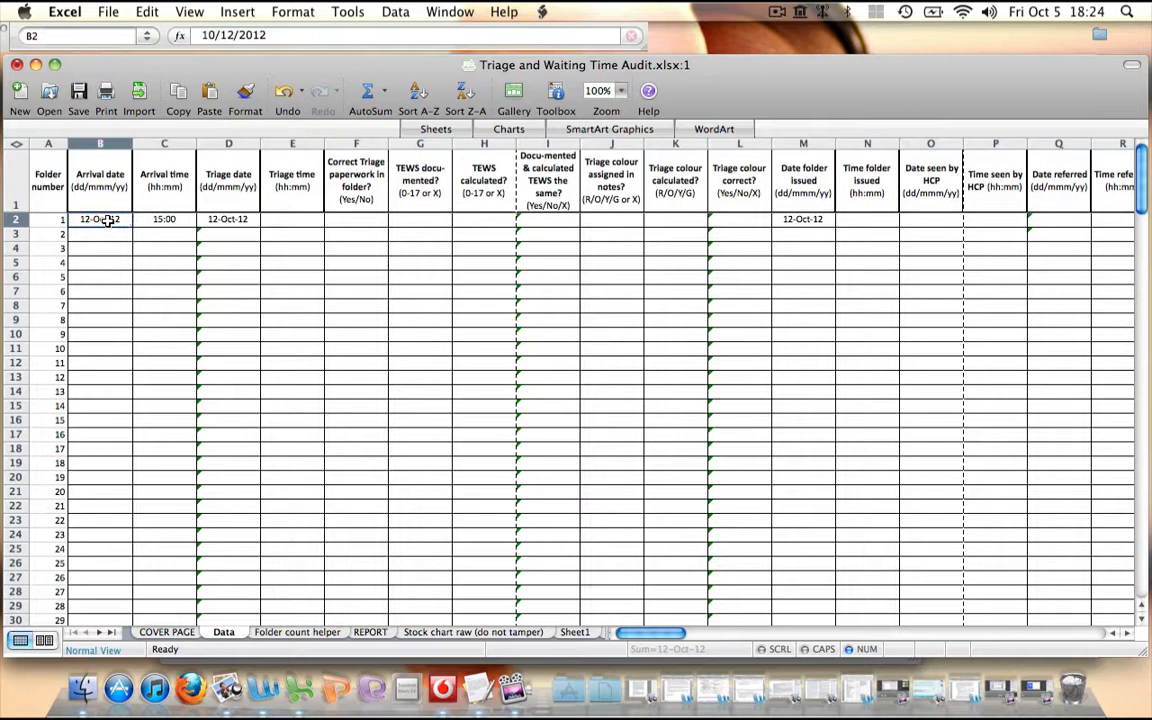
{"action": "type", "text": "x"}
{"action": "key", "text": "Tab"}
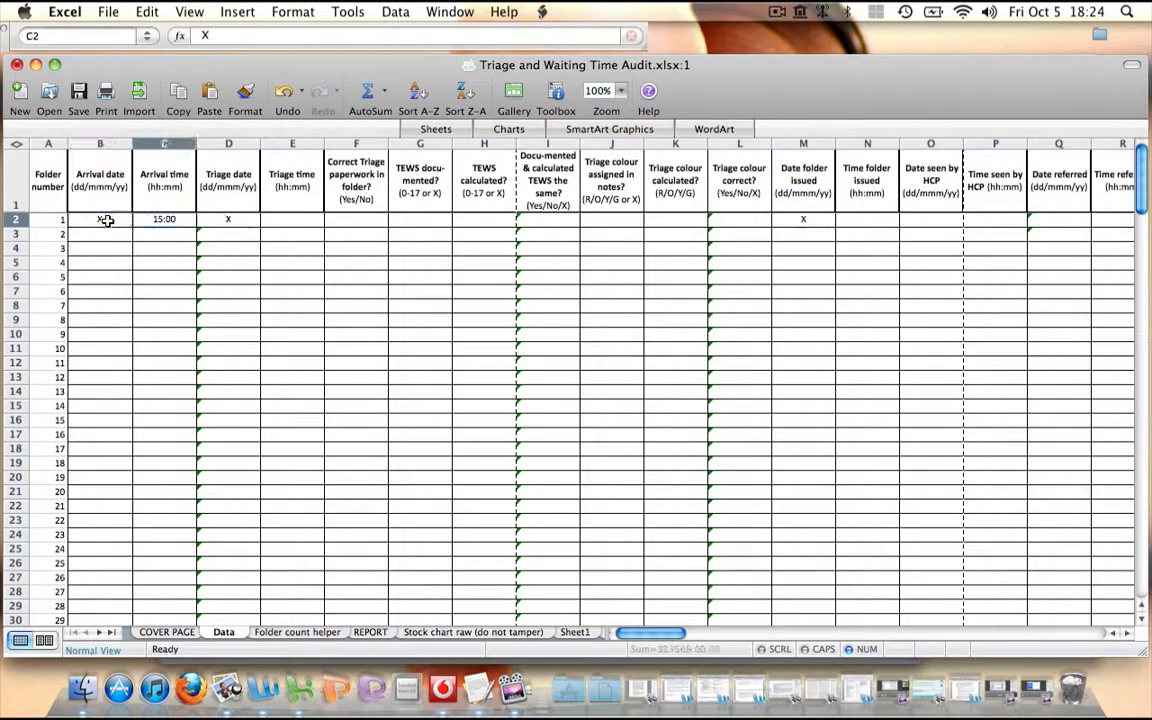
{"action": "type", "text": "x"}
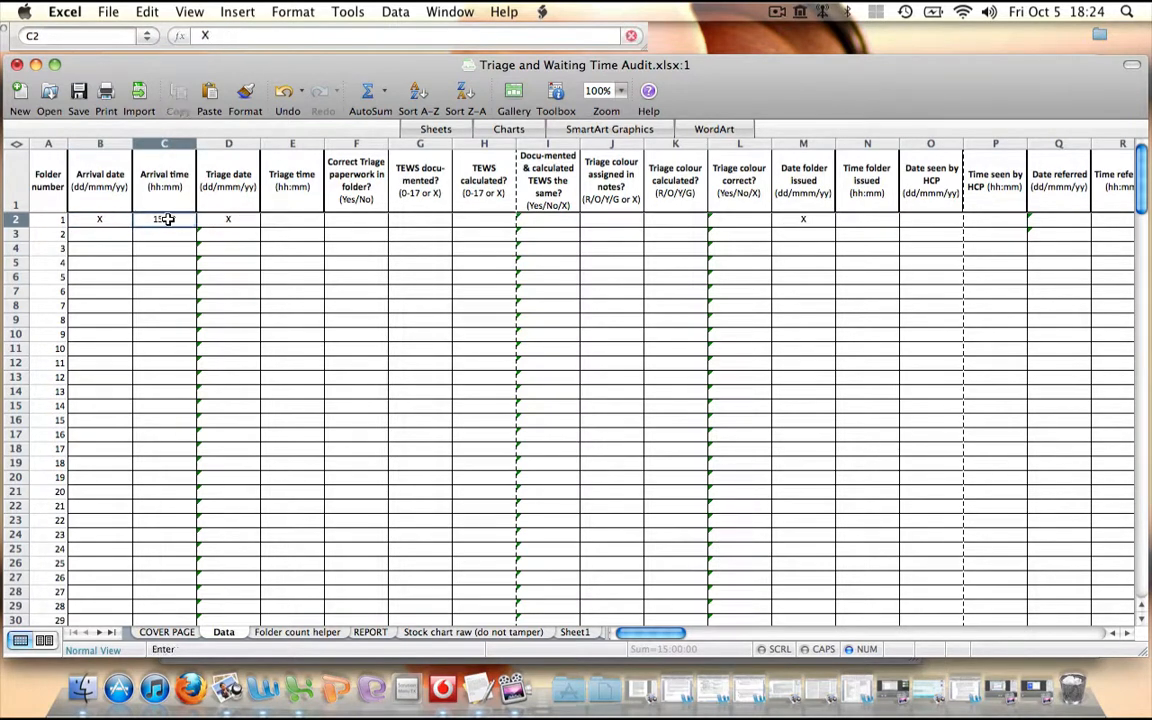
{"action": "key", "text": "Tab"}
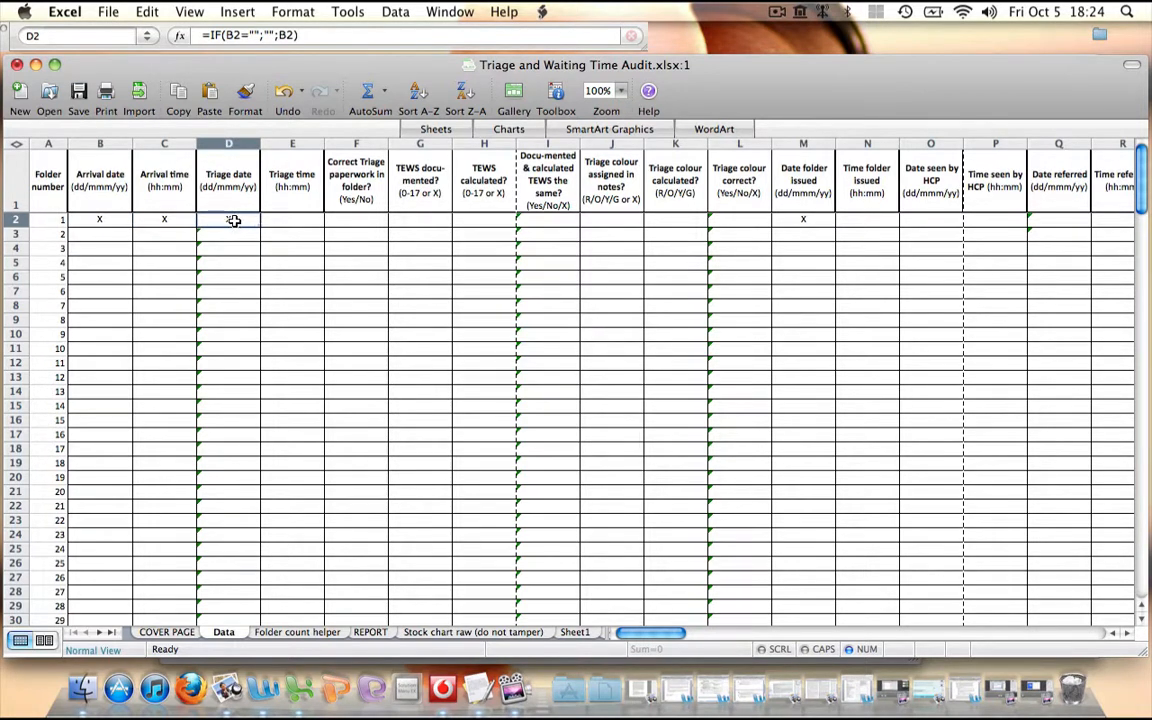
Enter 5 Oct 12 as folder 1's triage date and X as its triage time
{"action": "type", "text": "5 Oct 12"}
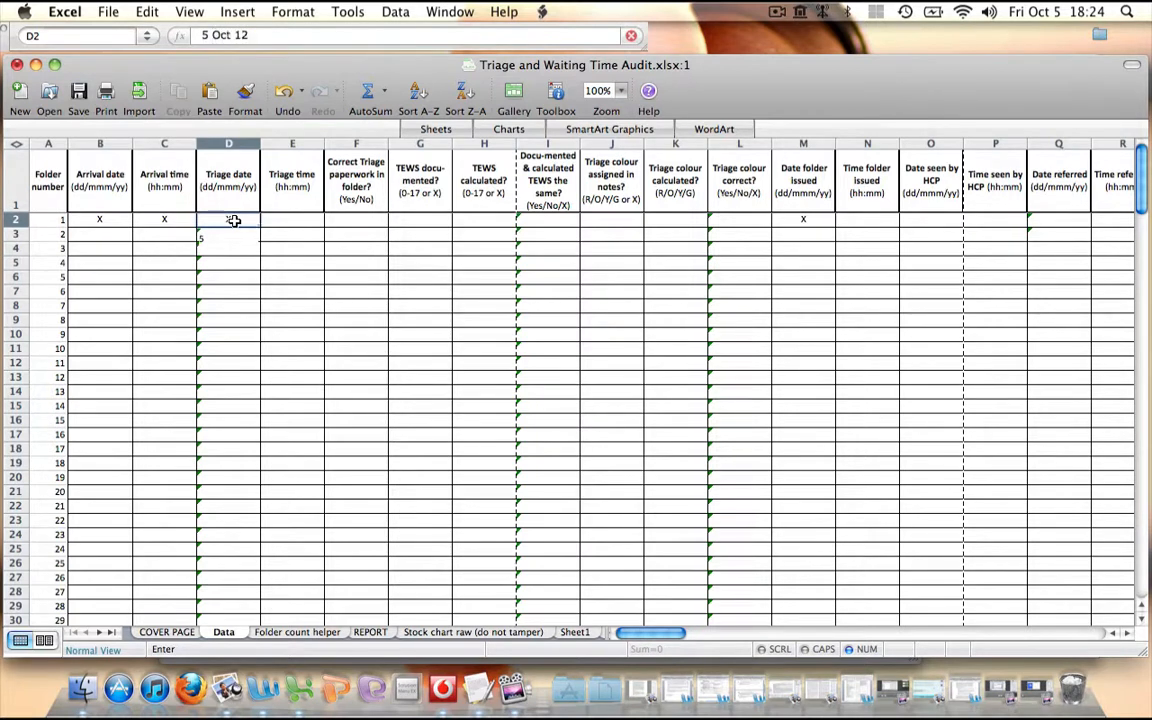
{"action": "key", "text": "Tab"}
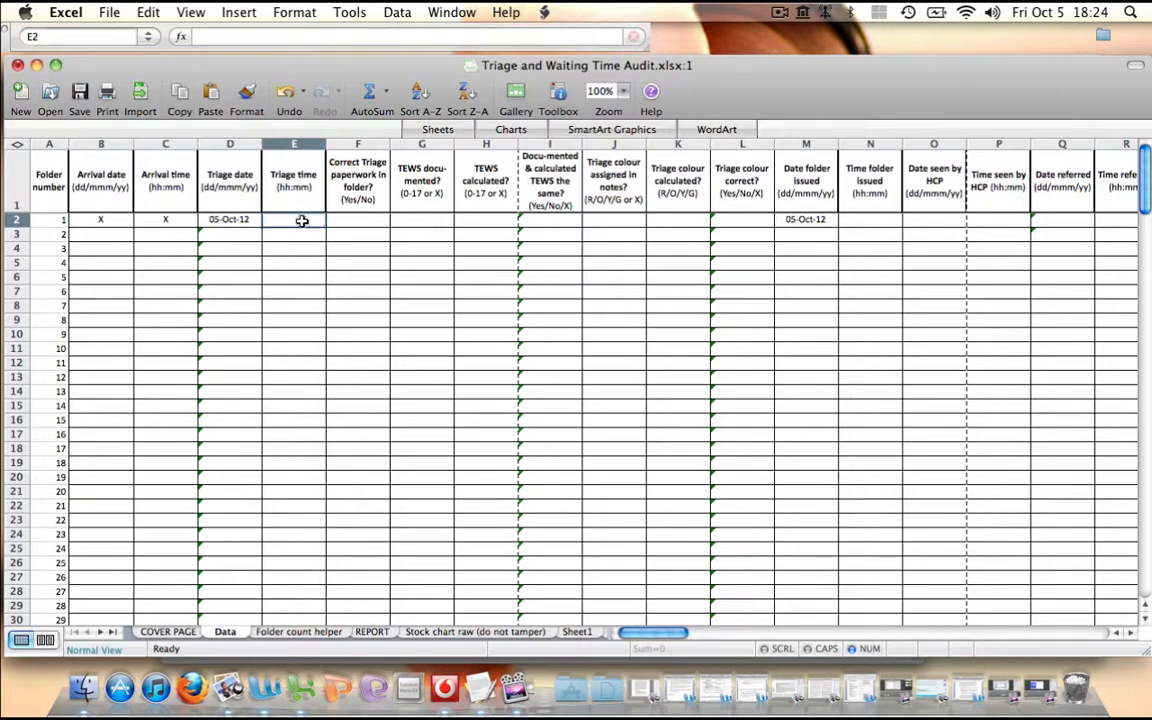
{"action": "type", "text": "X"}
{"action": "key", "text": "Tab"}
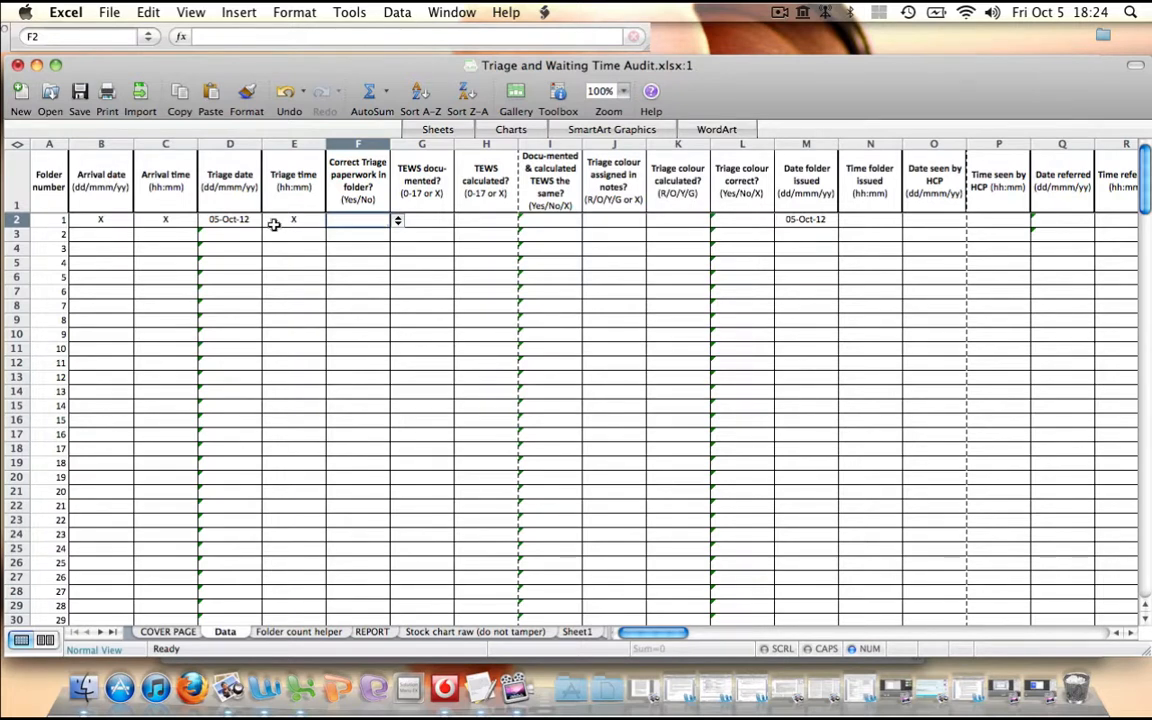
Answer Yes for folder 1's correct triage paperwork and change the answer to No
{"action": "left_click", "coordinate": [397, 221]}
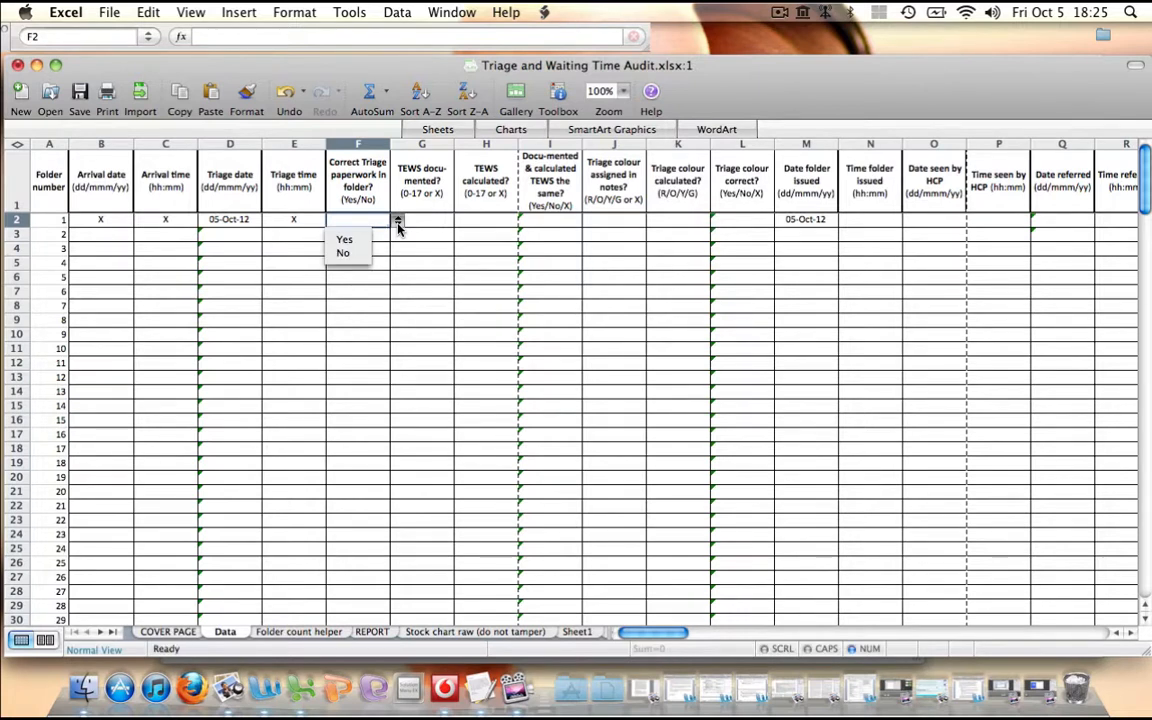
{"action": "left_click", "coordinate": [346, 240]}
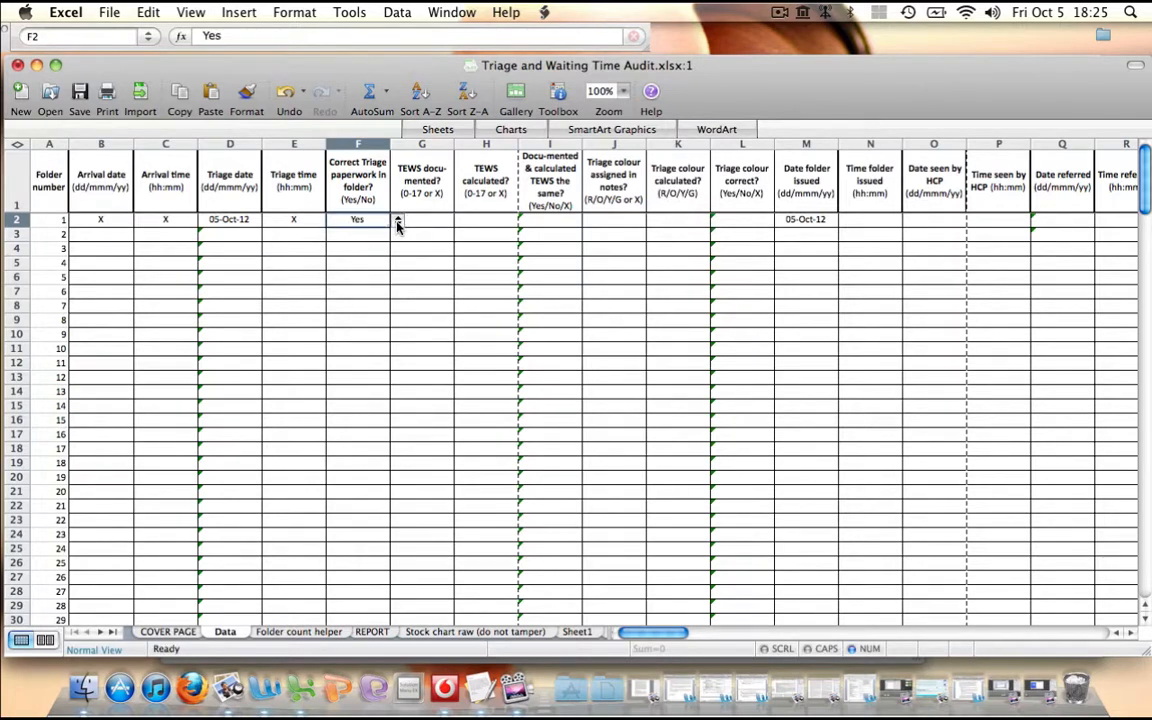
{"action": "left_click", "coordinate": [397, 221]}
{"action": "left_click", "coordinate": [345, 255]}
Set folder 1's documented TEWS to X and change it to 4
{"action": "left_click", "coordinate": [418, 221]}
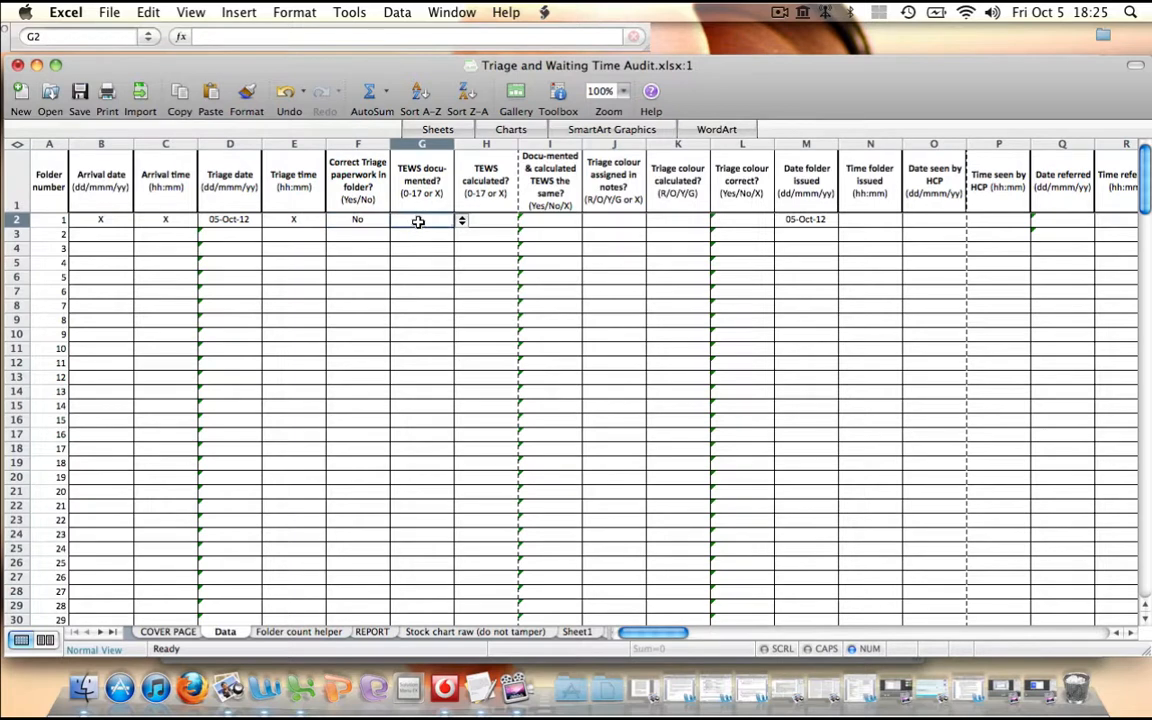
{"action": "left_click", "coordinate": [461, 220]}
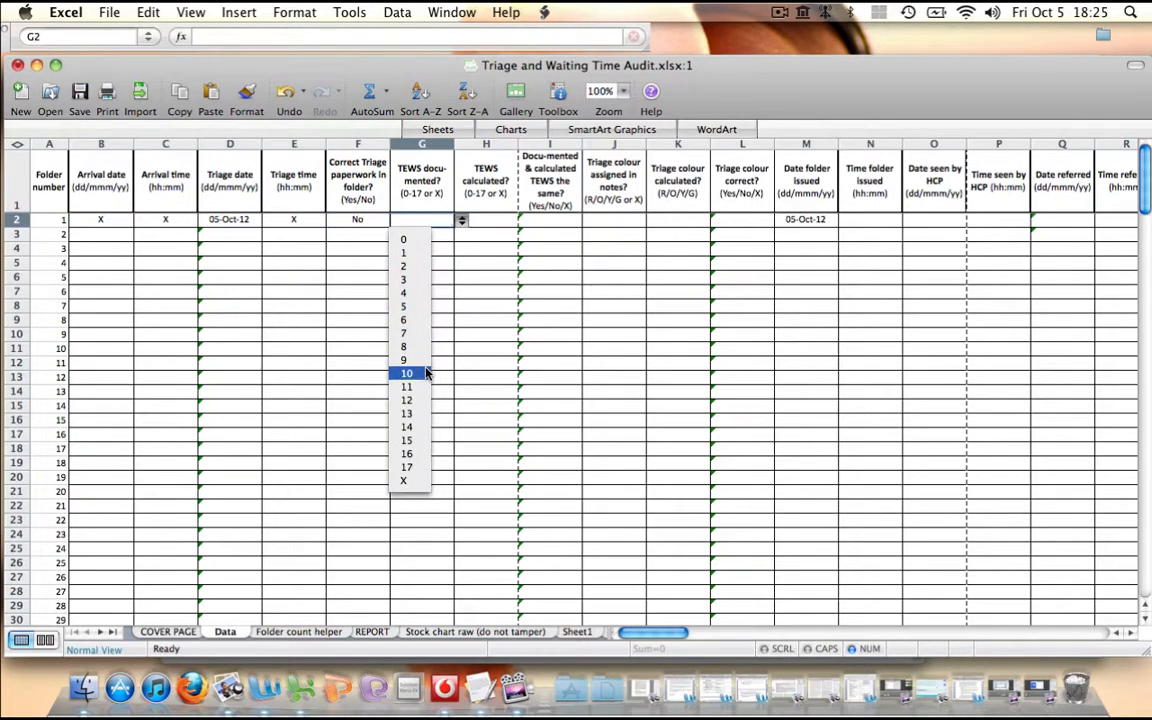
{"action": "left_click", "coordinate": [405, 481]}
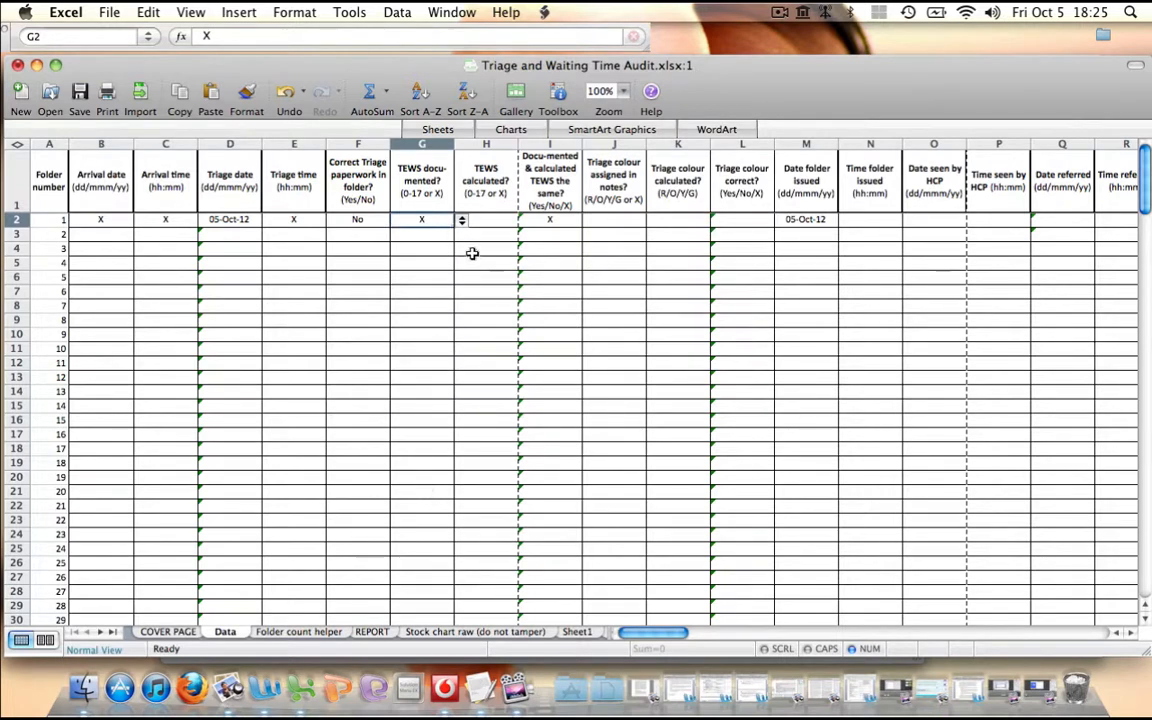
{"action": "left_click", "coordinate": [461, 219]}
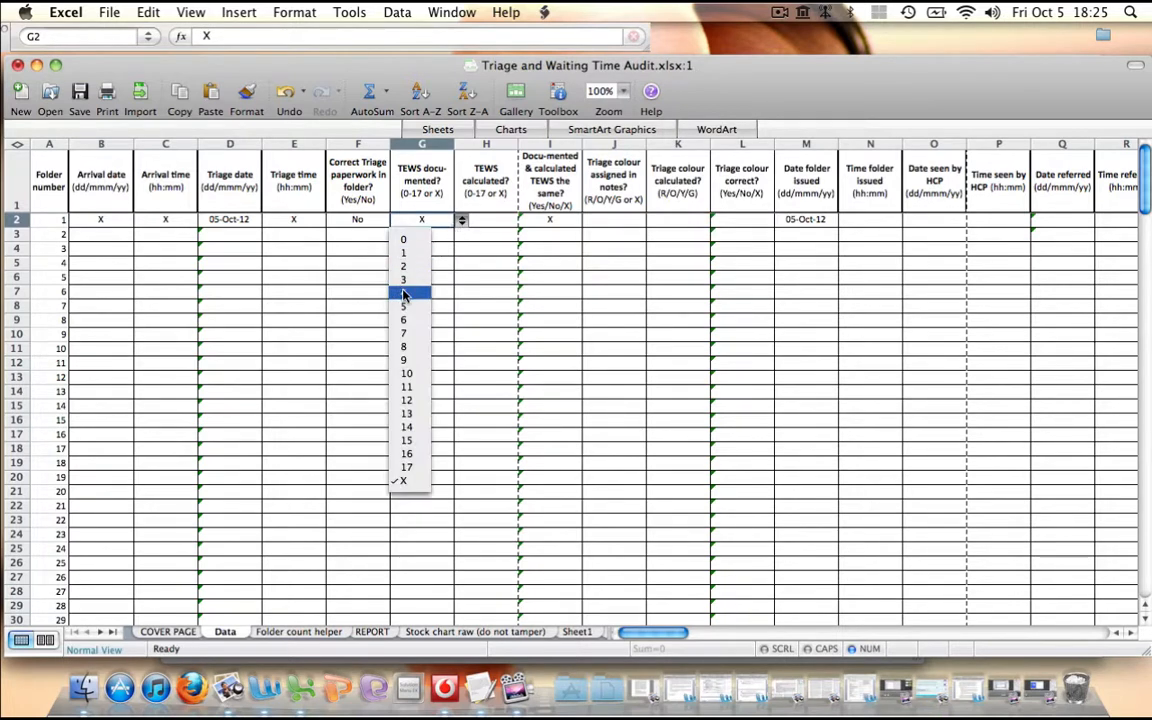
{"action": "left_click", "coordinate": [410, 293]}
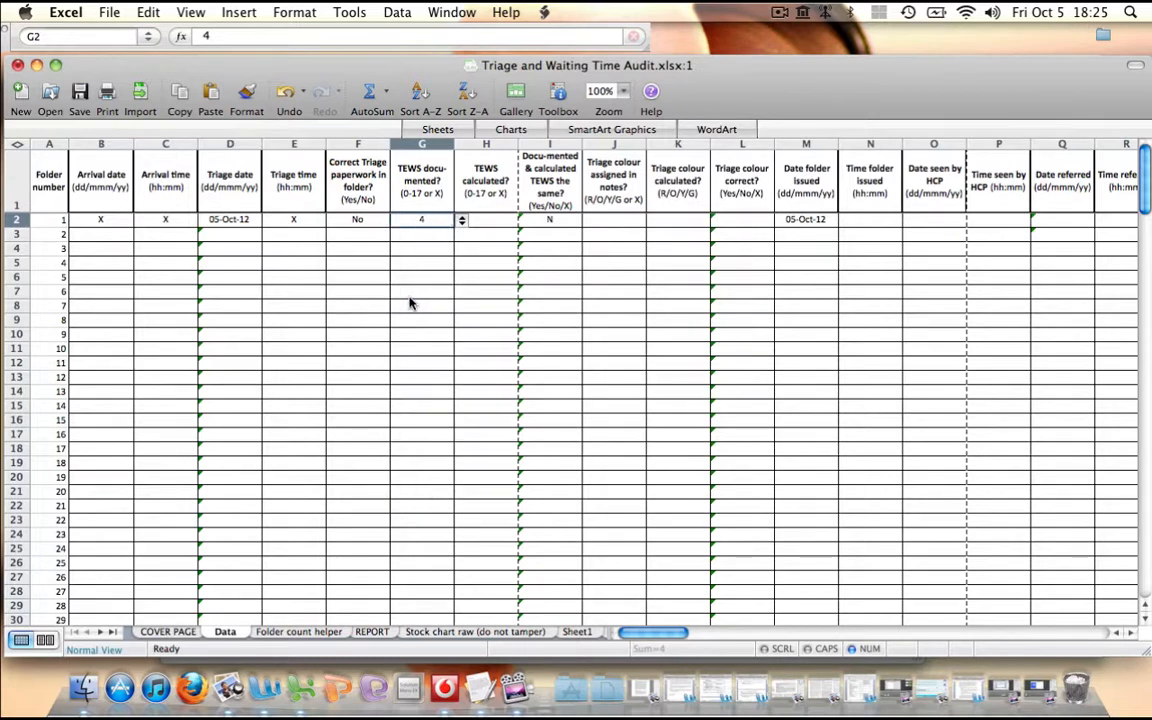
Set folder 1's calculated TEWS to 4
{"action": "left_click", "coordinate": [490, 220]}
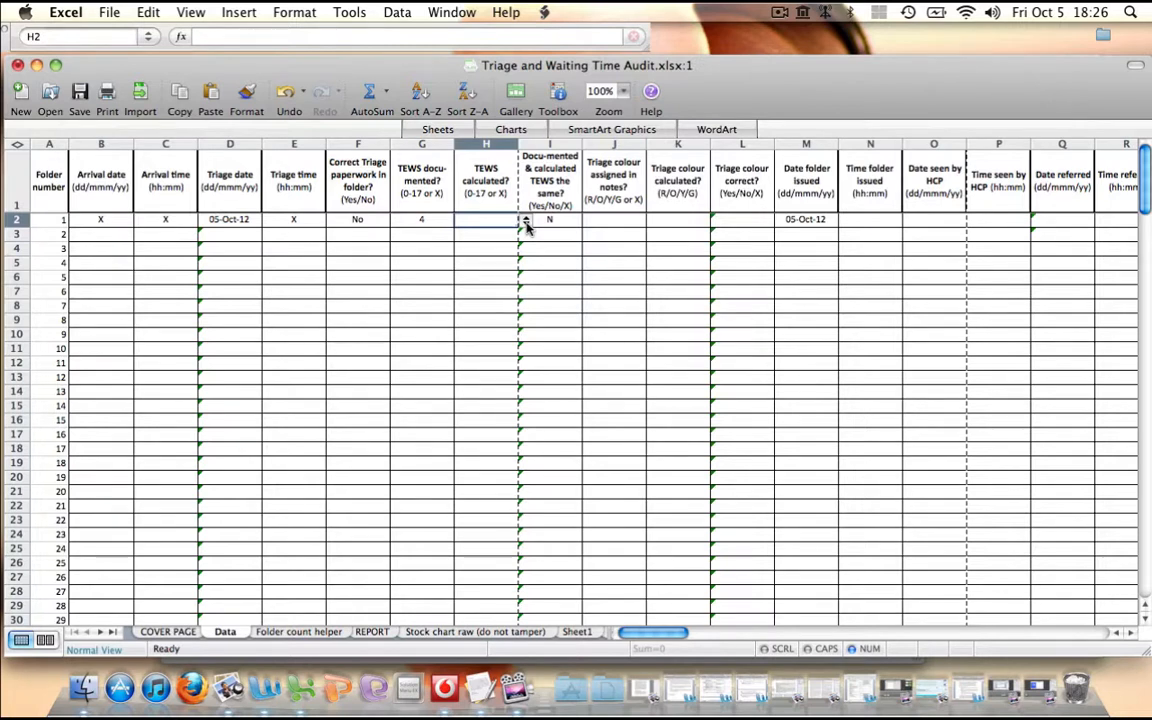
{"action": "left_click", "coordinate": [525, 221]}
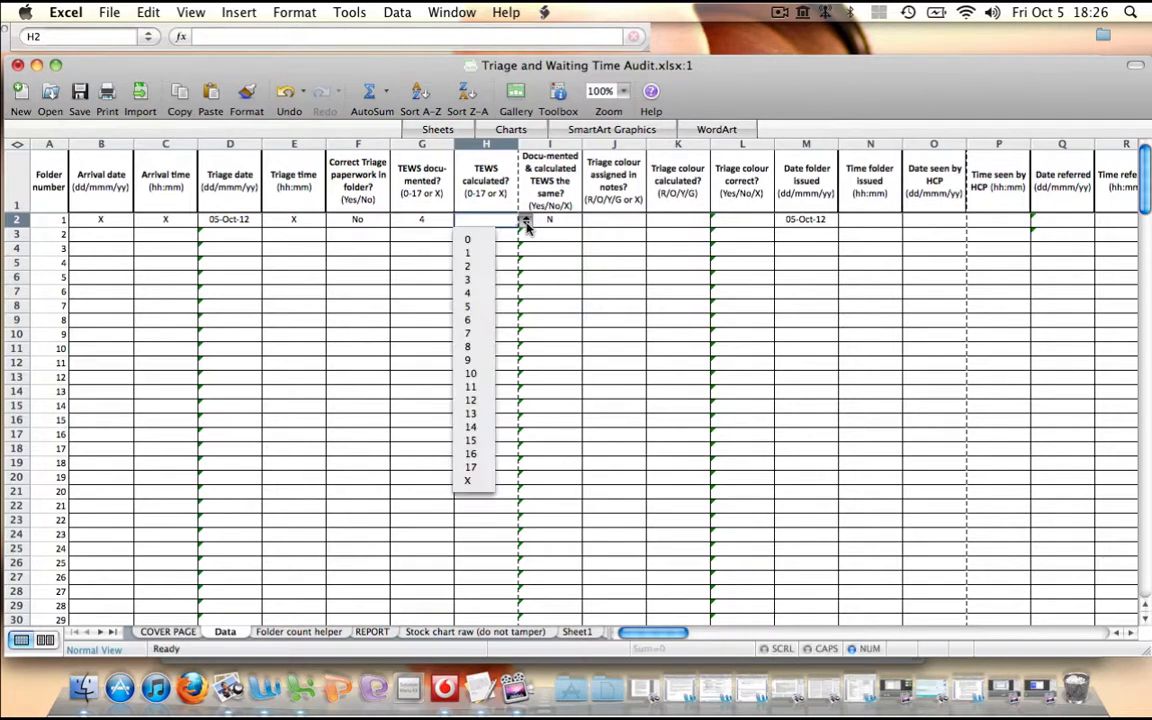
{"action": "left_click", "coordinate": [480, 293]}
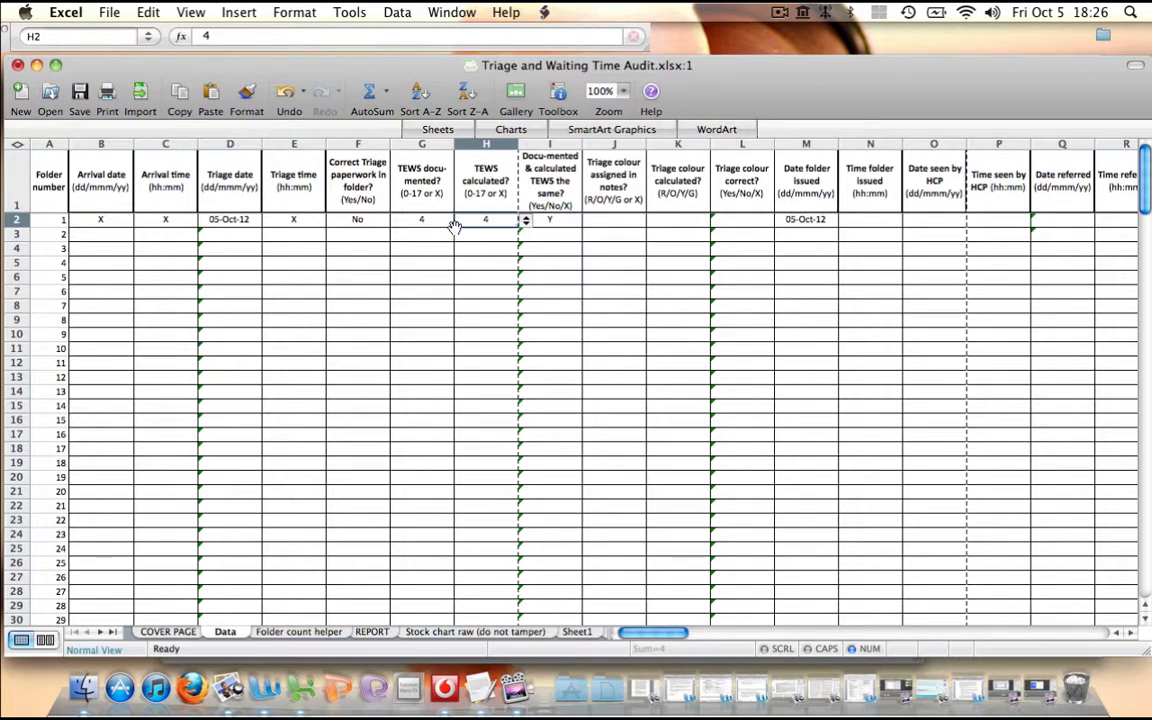
Try 5 as folder 1's calculated TEWS and set it back to 4
{"action": "left_click", "coordinate": [525, 221]}
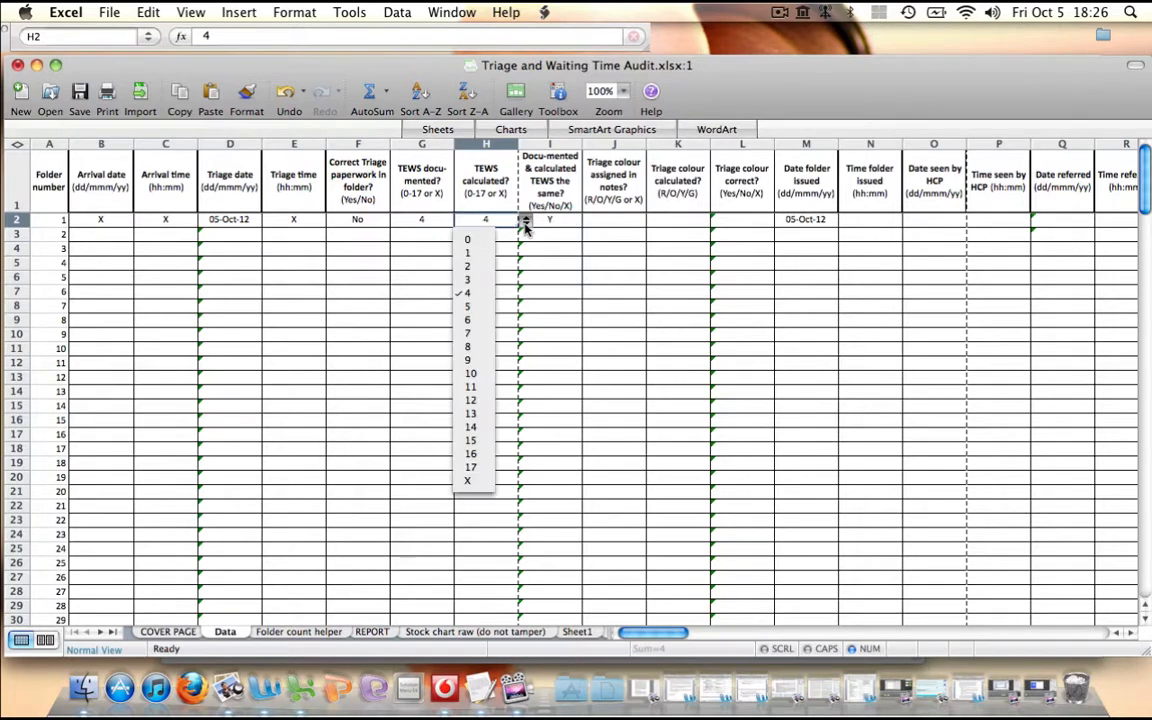
{"action": "left_click", "coordinate": [487, 307]}
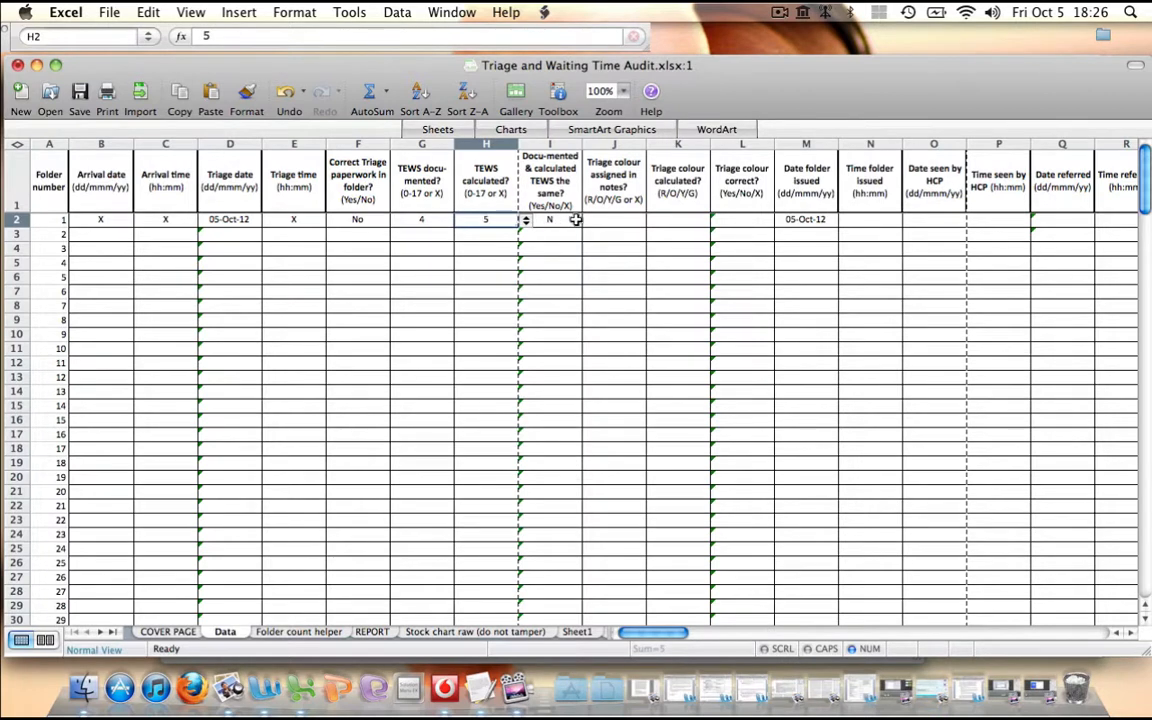
{"action": "left_click", "coordinate": [525, 220]}
{"action": "left_click", "coordinate": [472, 292]}
Set folder 1's triage colour assigned in notes and its calculated triage colour to Y
{"action": "left_click", "coordinate": [613, 220]}
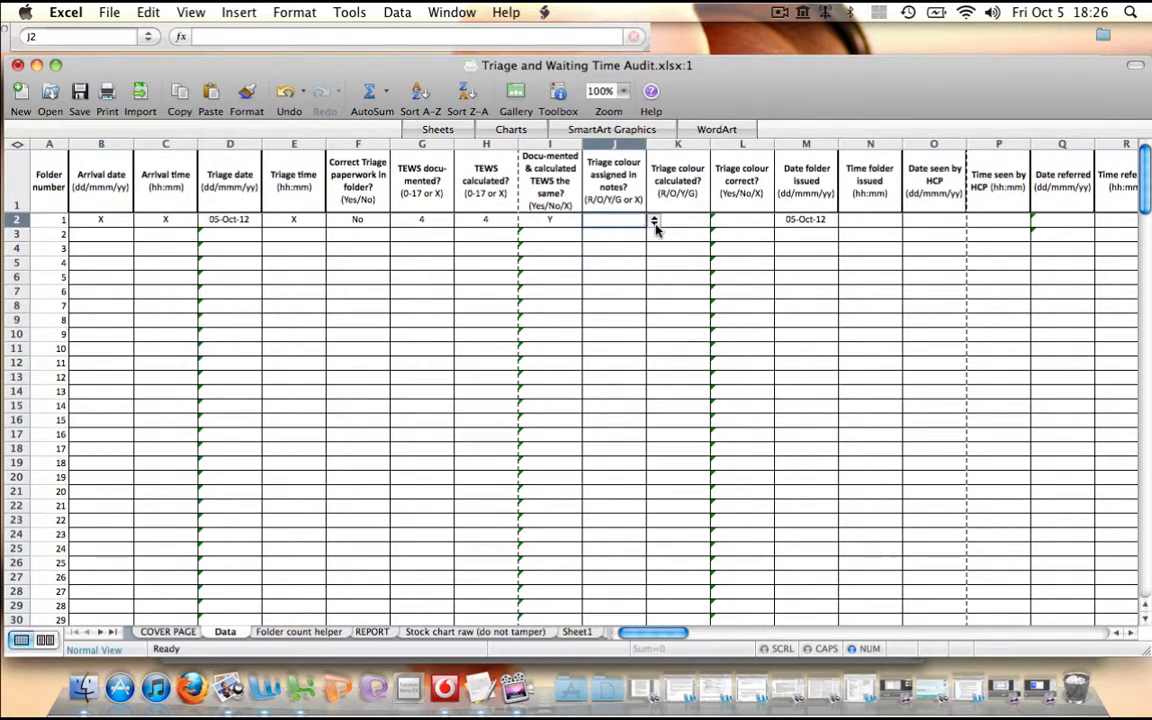
{"action": "left_click", "coordinate": [655, 222]}
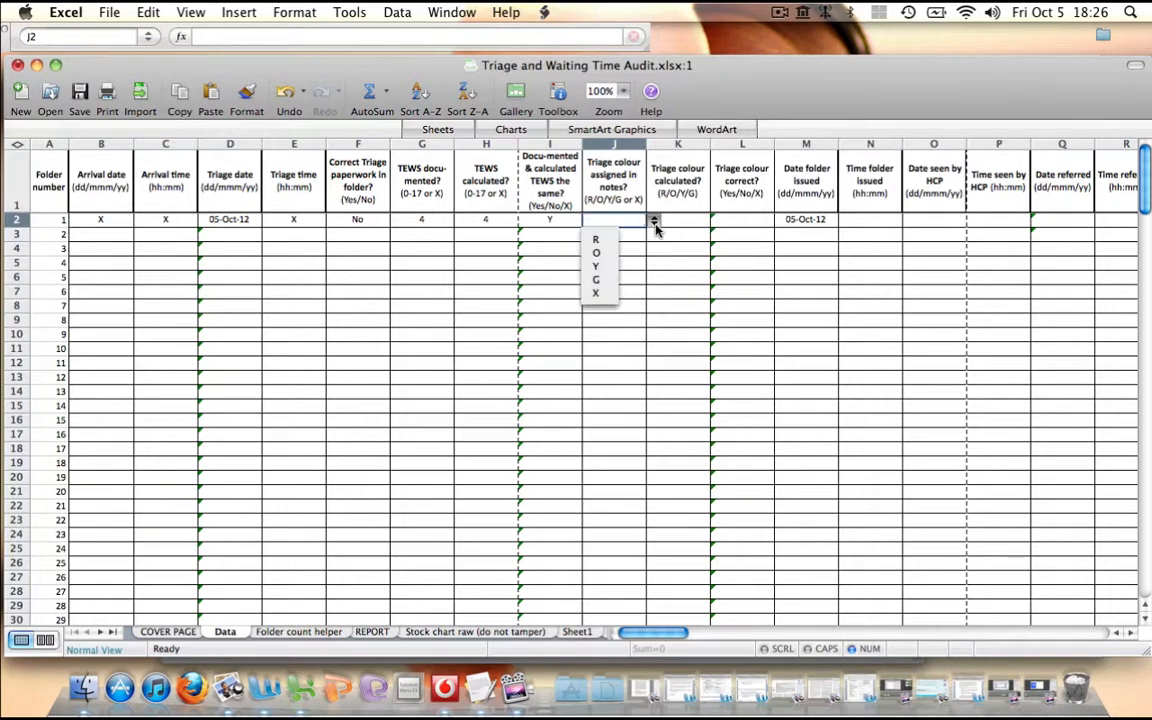
{"action": "left_click", "coordinate": [604, 266]}
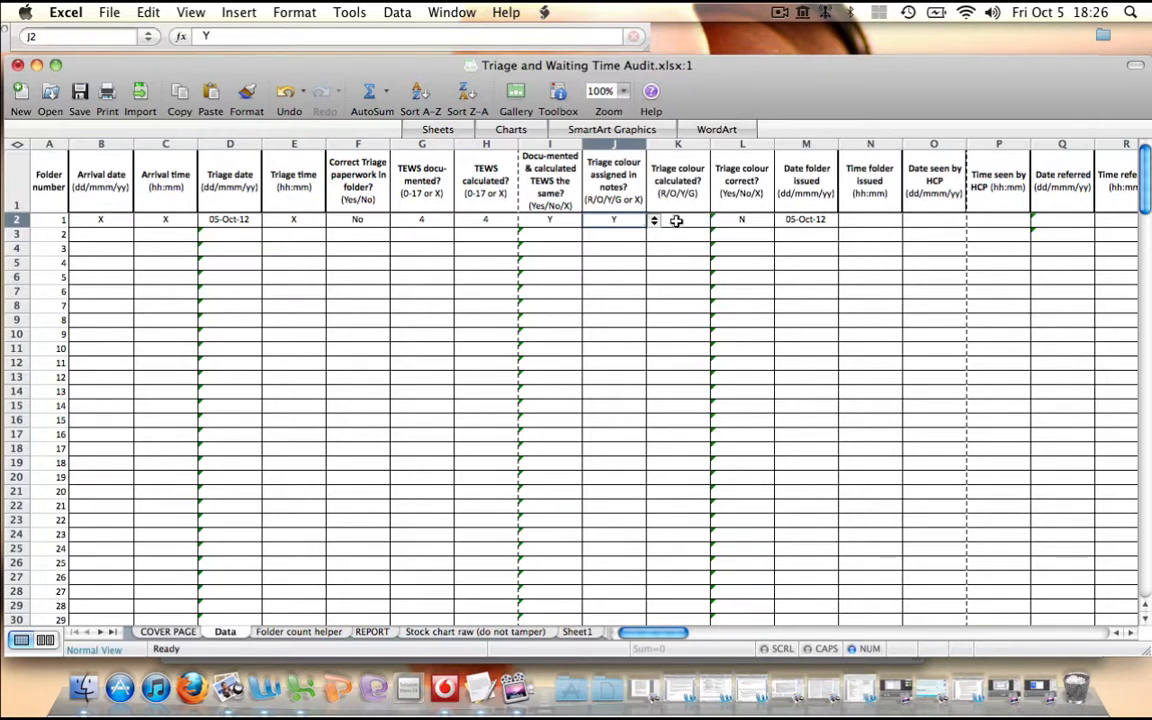
{"action": "left_click", "coordinate": [676, 220]}
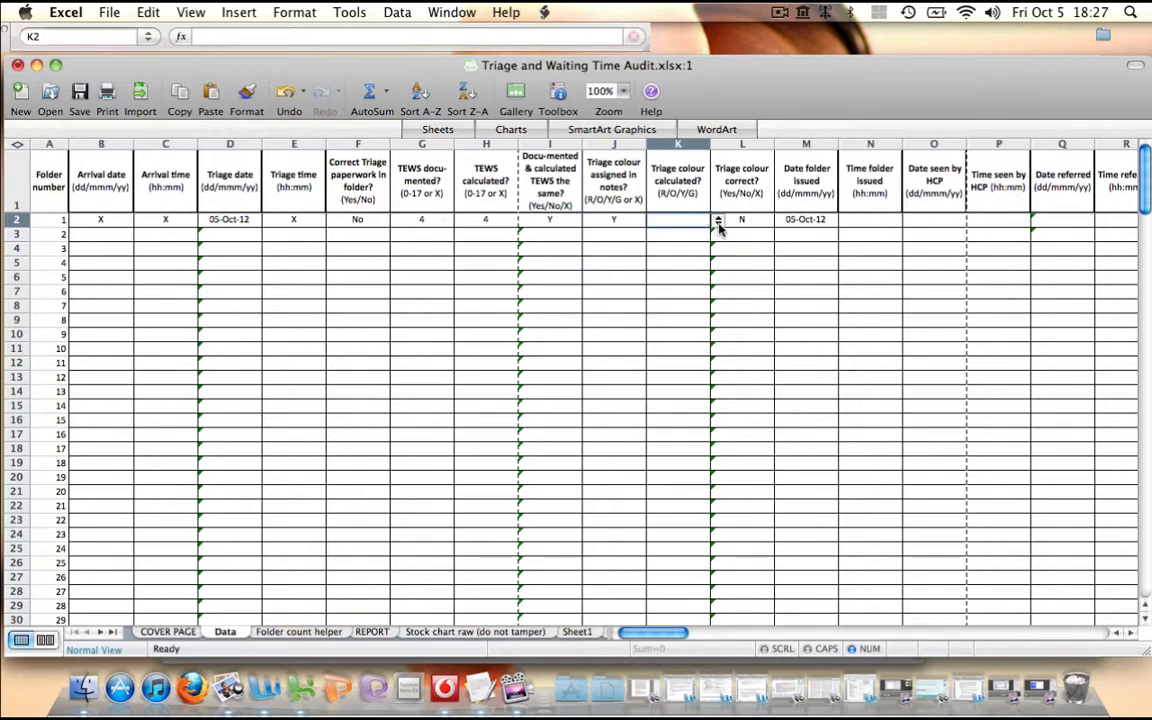
{"action": "left_click", "coordinate": [717, 219]}
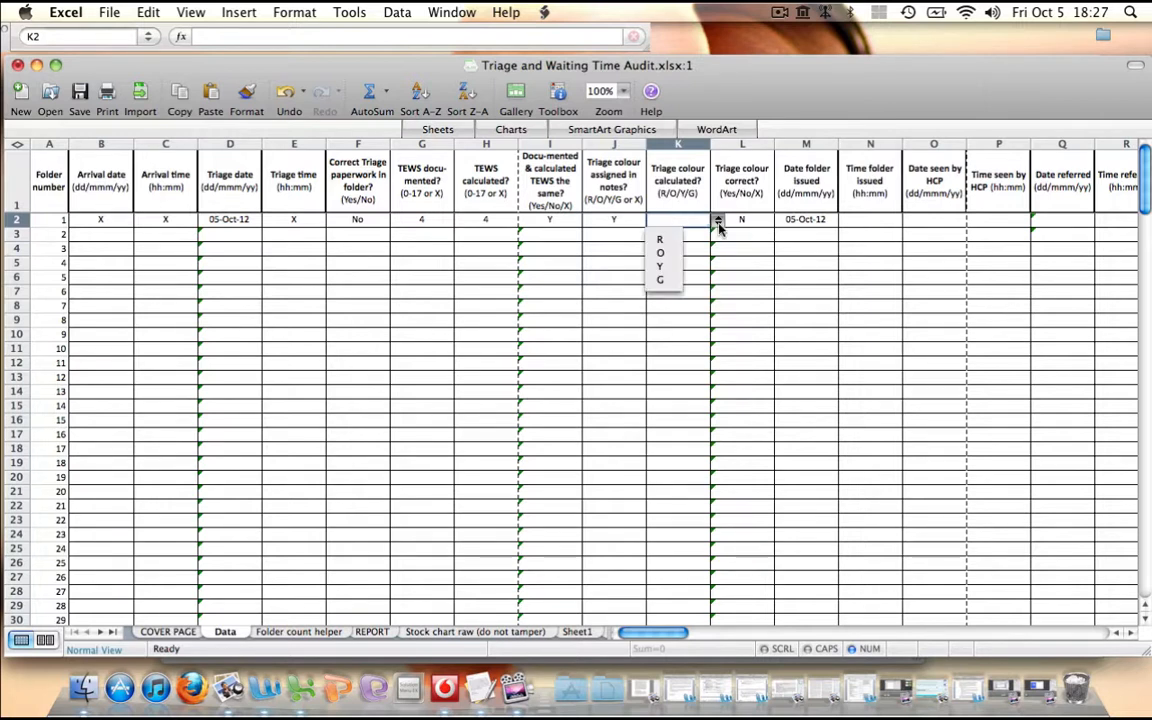
{"action": "left_click", "coordinate": [664, 267]}
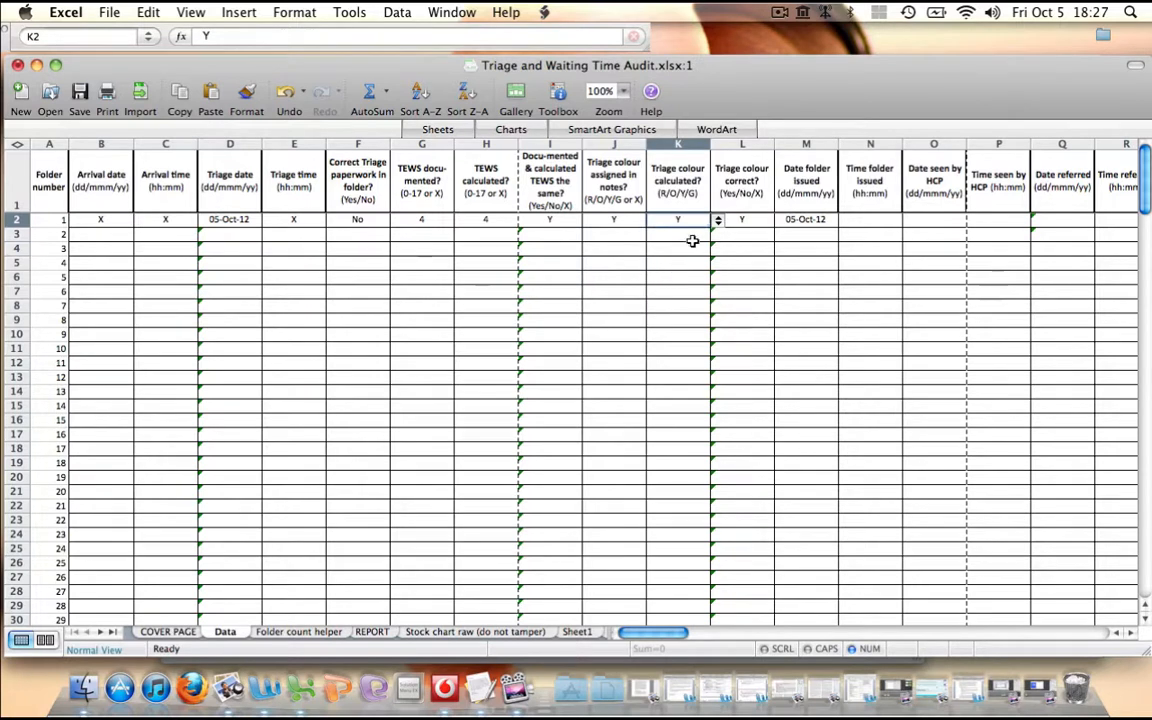
Try O as folder 1's calculated triage colour and set it back to Y
{"action": "left_click", "coordinate": [717, 221]}
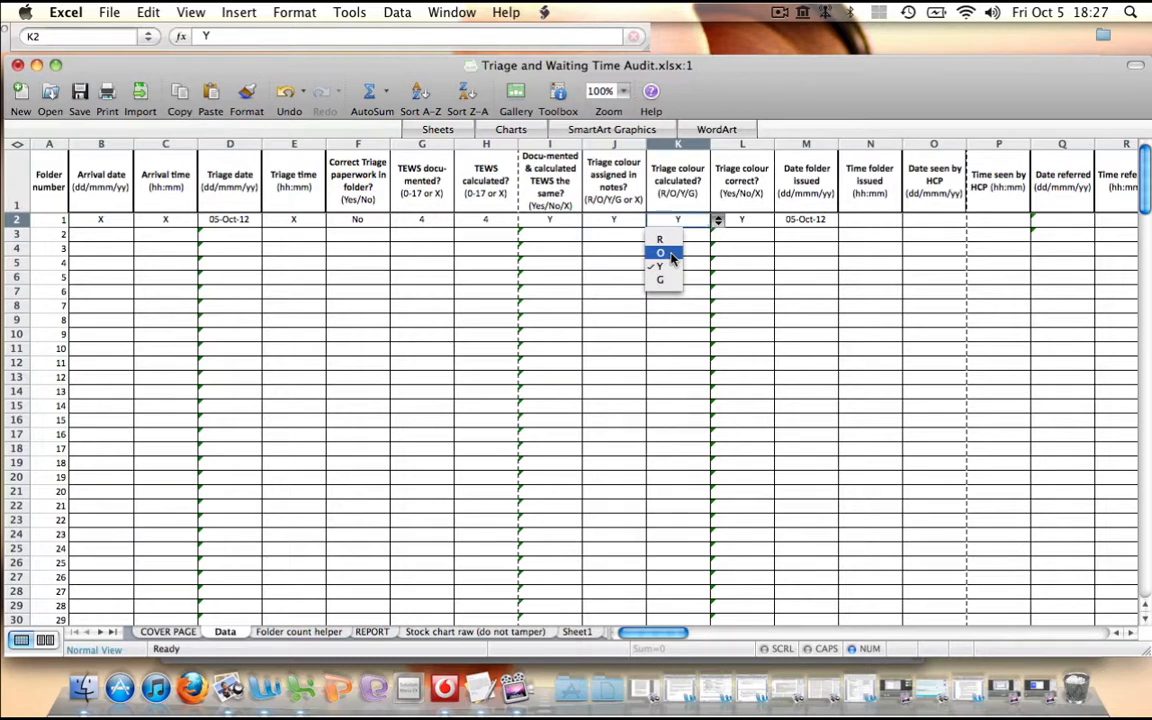
{"action": "left_click", "coordinate": [670, 255]}
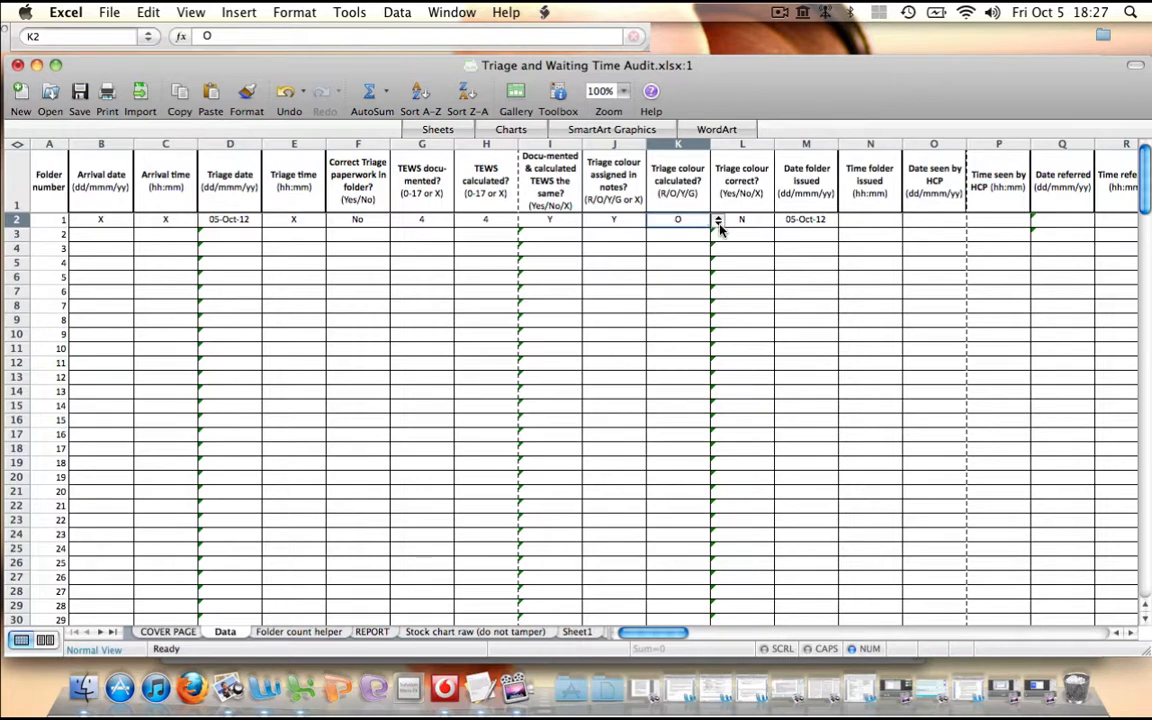
{"action": "left_click", "coordinate": [717, 220]}
{"action": "left_click", "coordinate": [665, 263]}
Enter X as folder 1's time folder issued
{"action": "scroll", "coordinate": [828, 257], "scroll_direction": "right", "scroll_amount": 5}
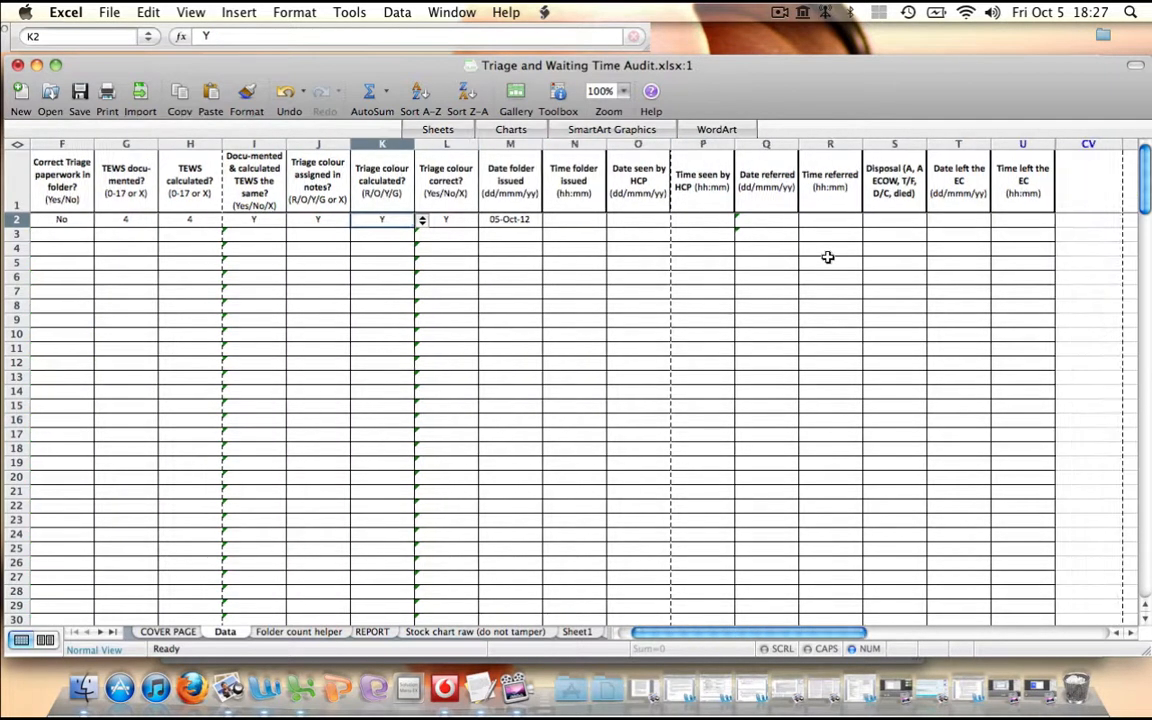
{"action": "scroll", "coordinate": [828, 257], "scroll_direction": "right", "scroll_amount": 1}
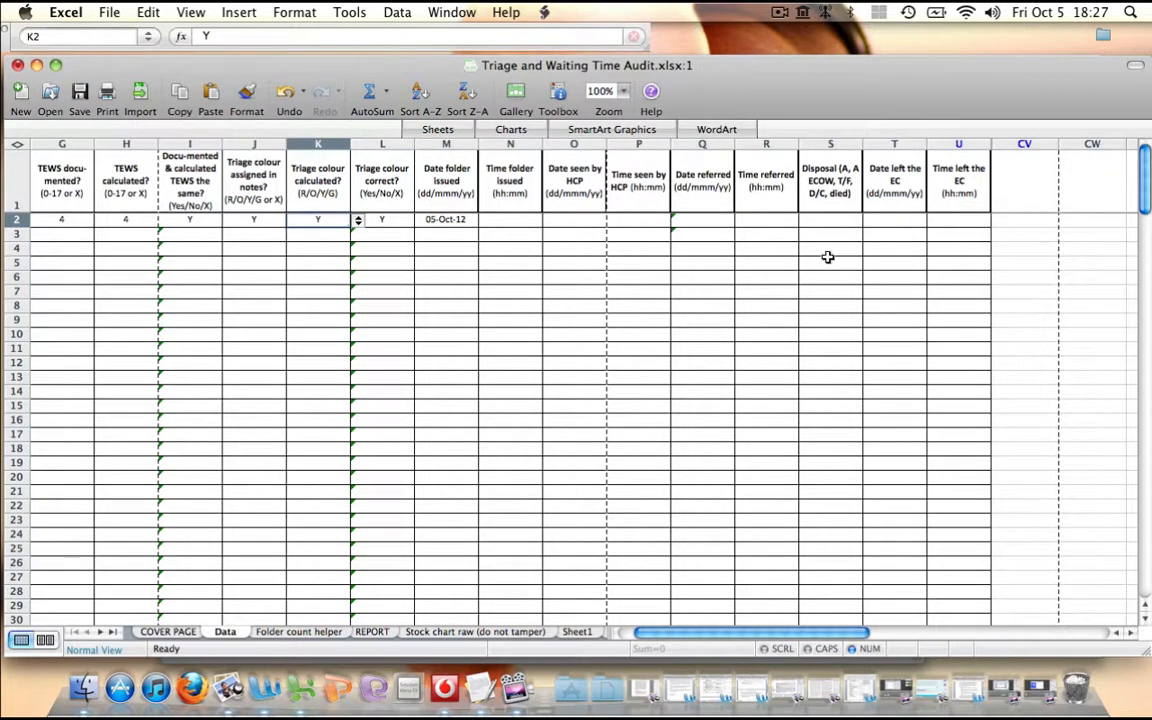
{"action": "left_click", "coordinate": [511, 221]}
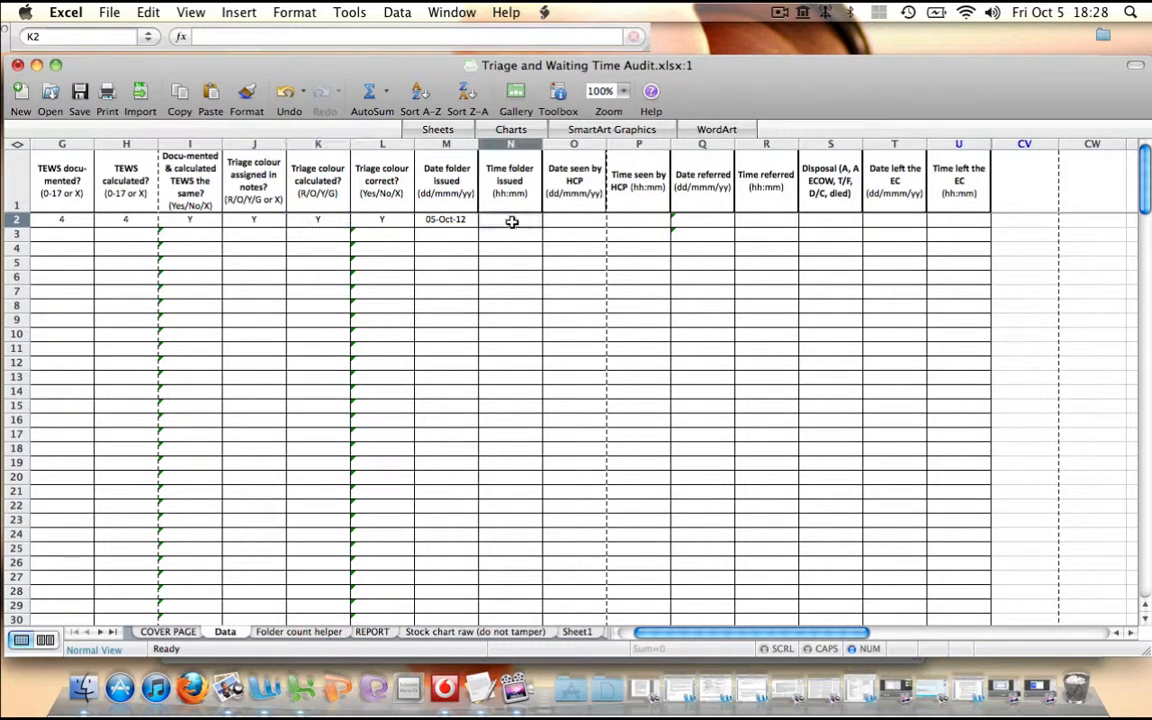
{"action": "type", "text": "X"}
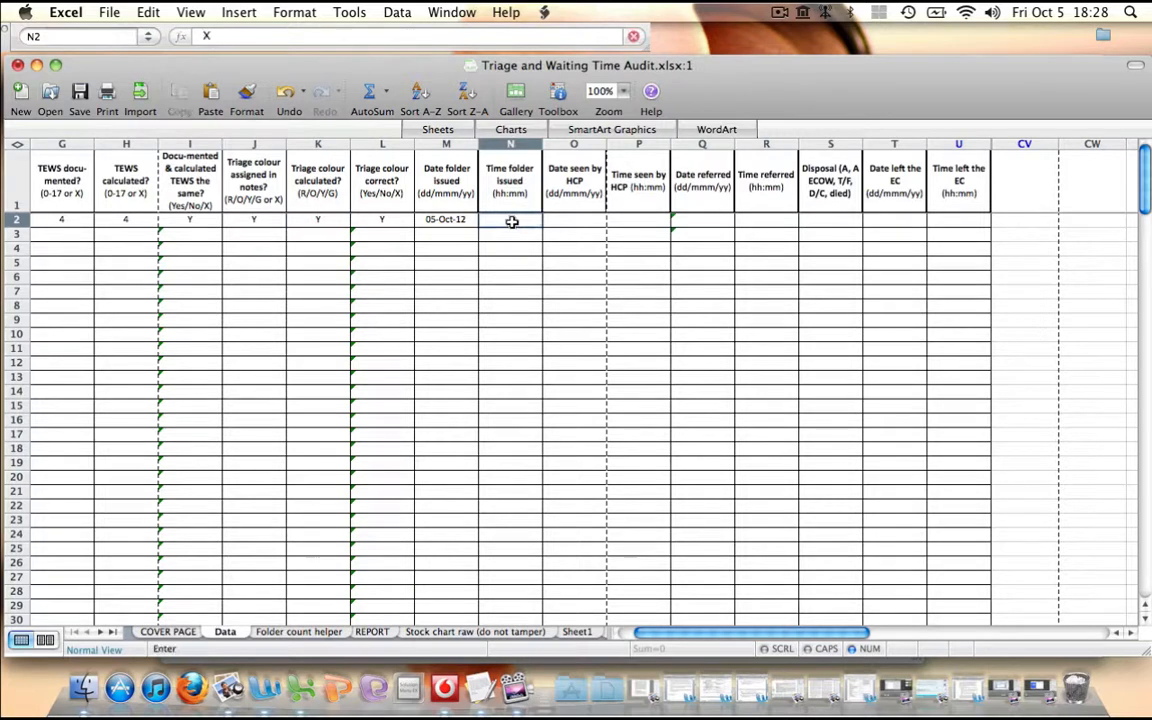
{"action": "key", "text": "Tab"}
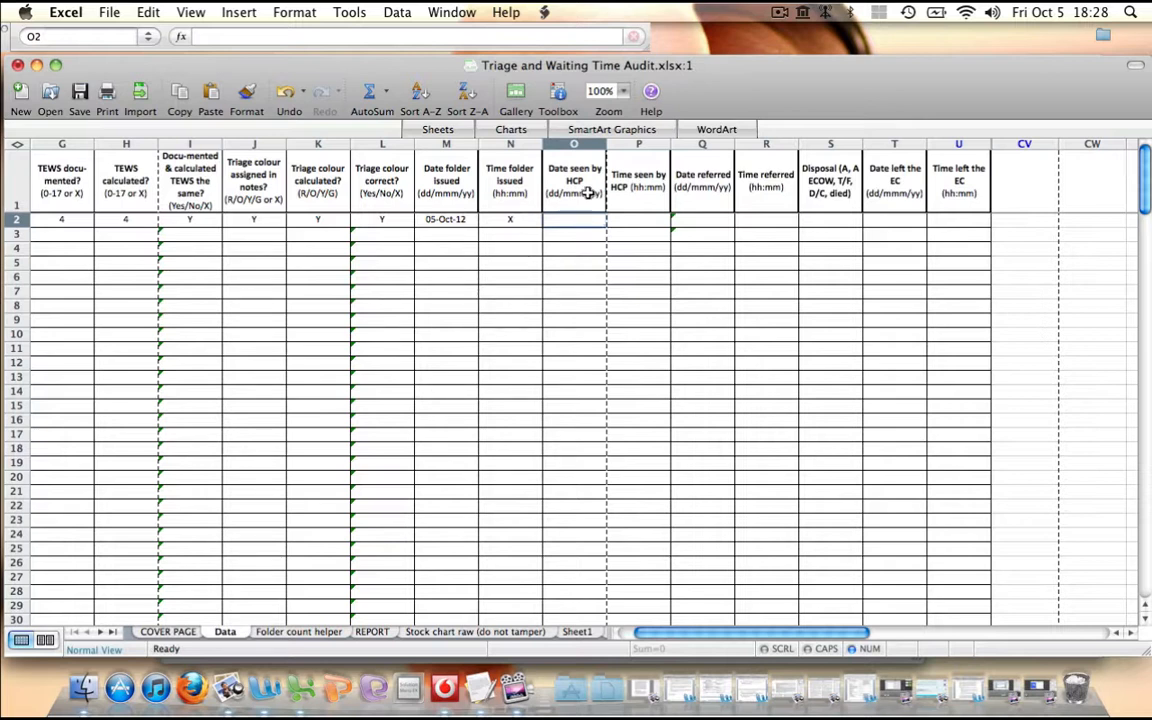
Examine folder 1's remaining fields for HCP, referral and leaving the EC, including the available disposal options
{"action": "key", "text": "Tab"}
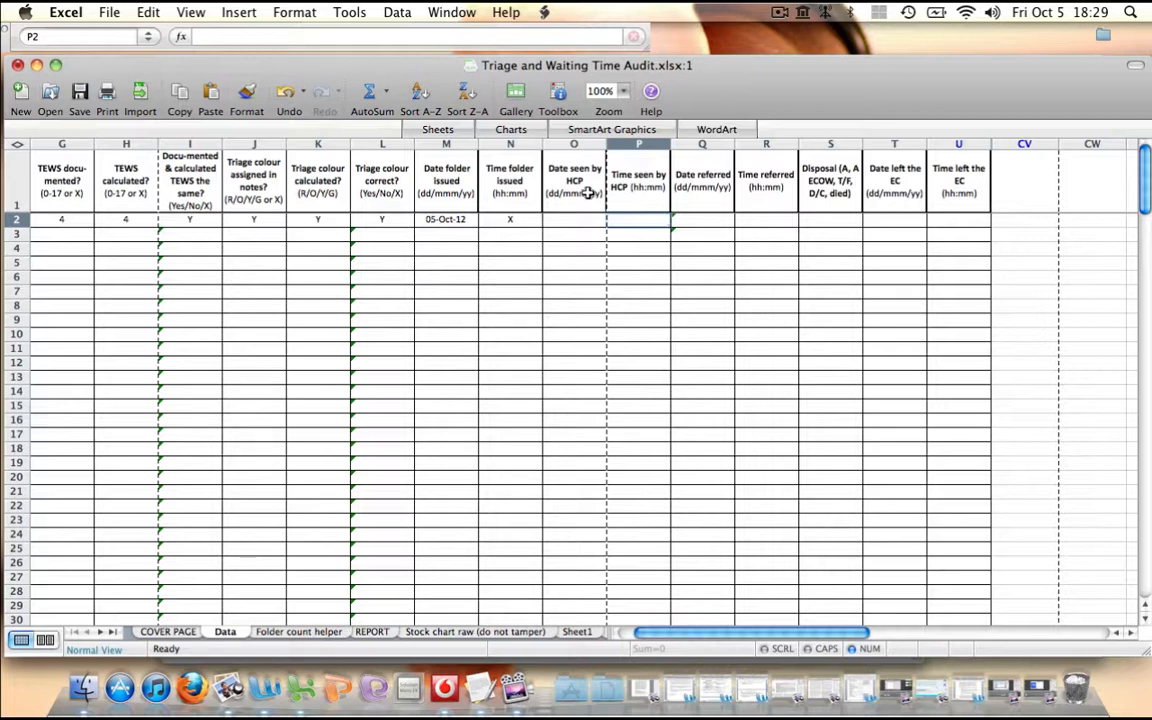
{"action": "left_click", "coordinate": [707, 220]}
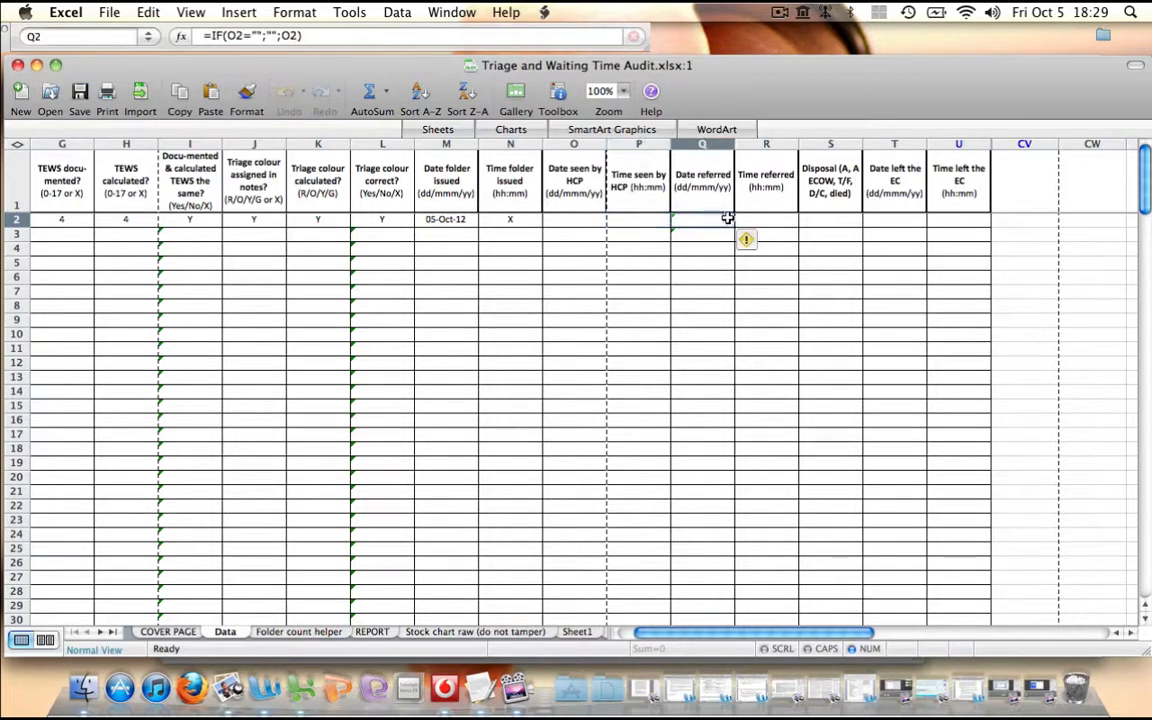
{"action": "left_click", "coordinate": [757, 222]}
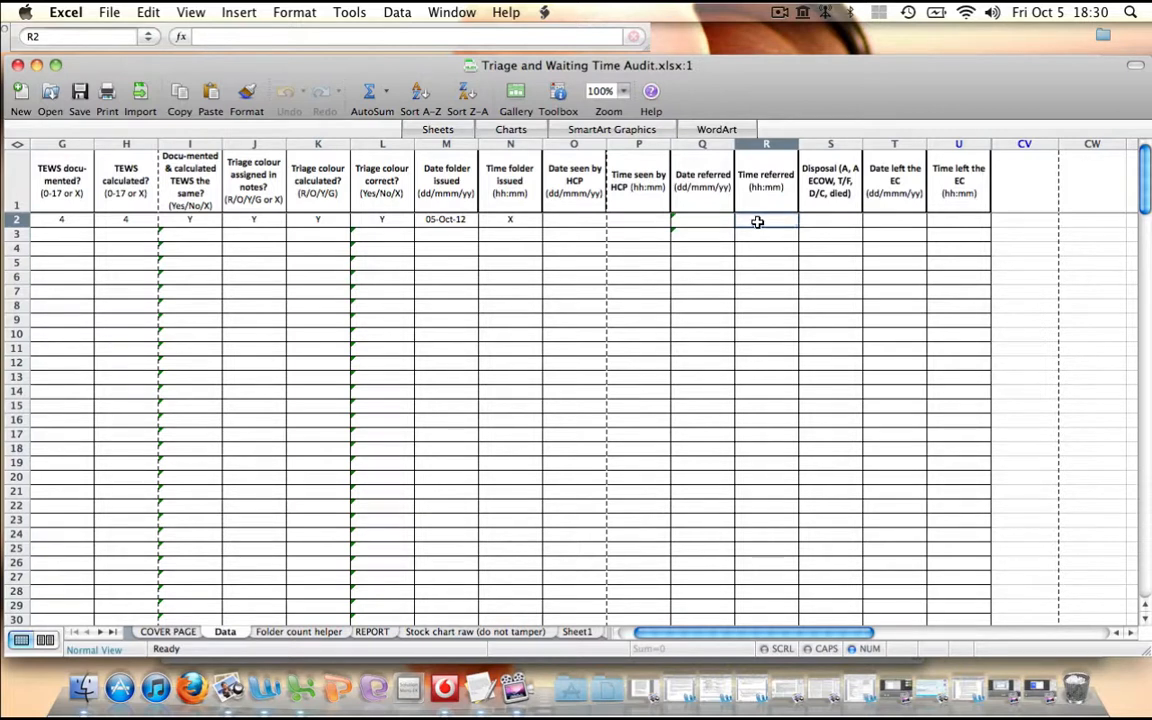
{"action": "left_click", "coordinate": [830, 220]}
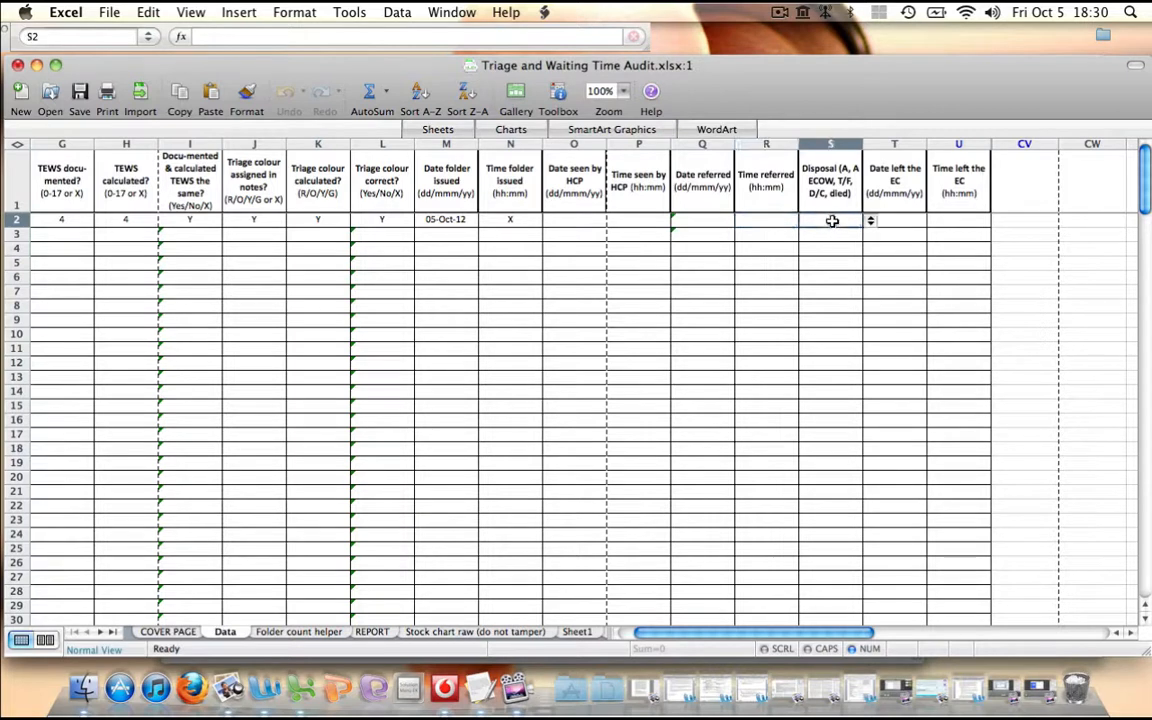
{"action": "left_click", "coordinate": [870, 222]}
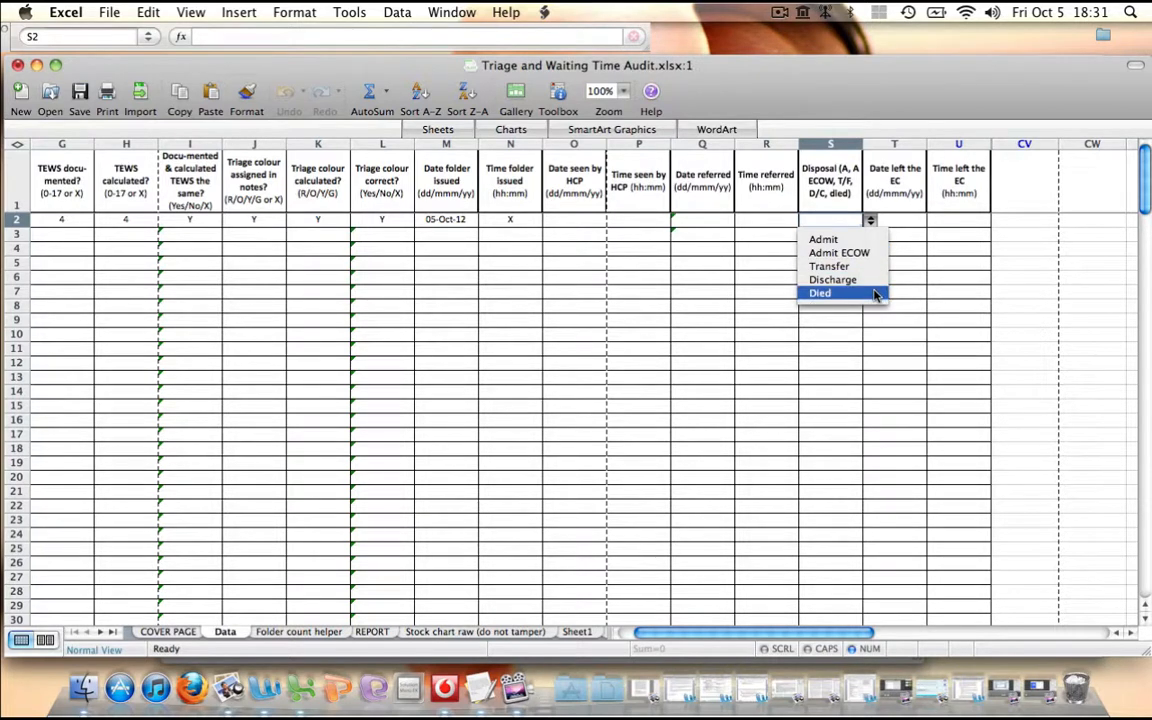
{"action": "left_click", "coordinate": [870, 220]}
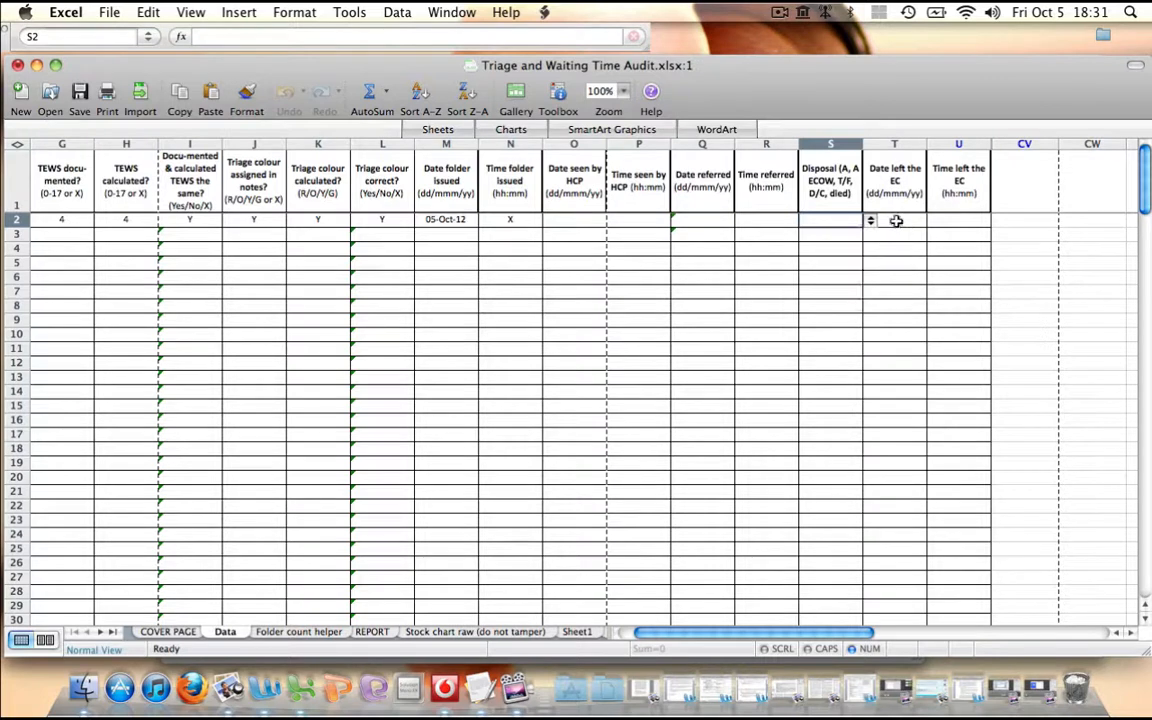
{"action": "left_click", "coordinate": [896, 220]}
{"action": "left_click", "coordinate": [948, 220]}
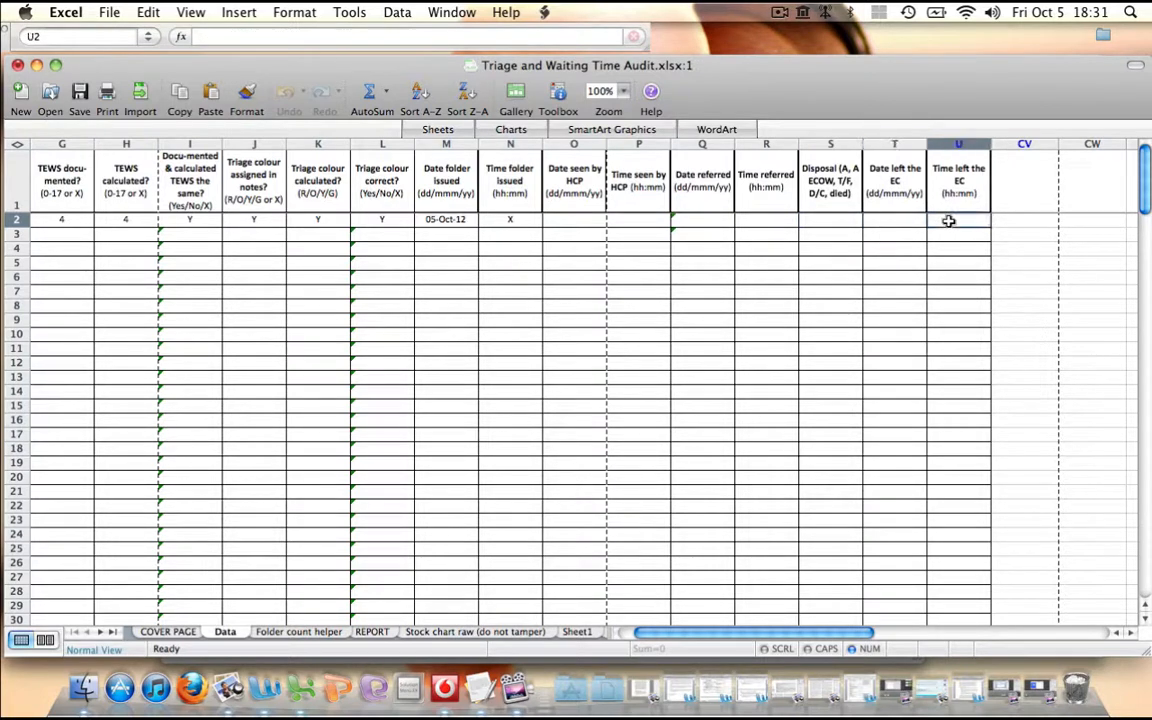